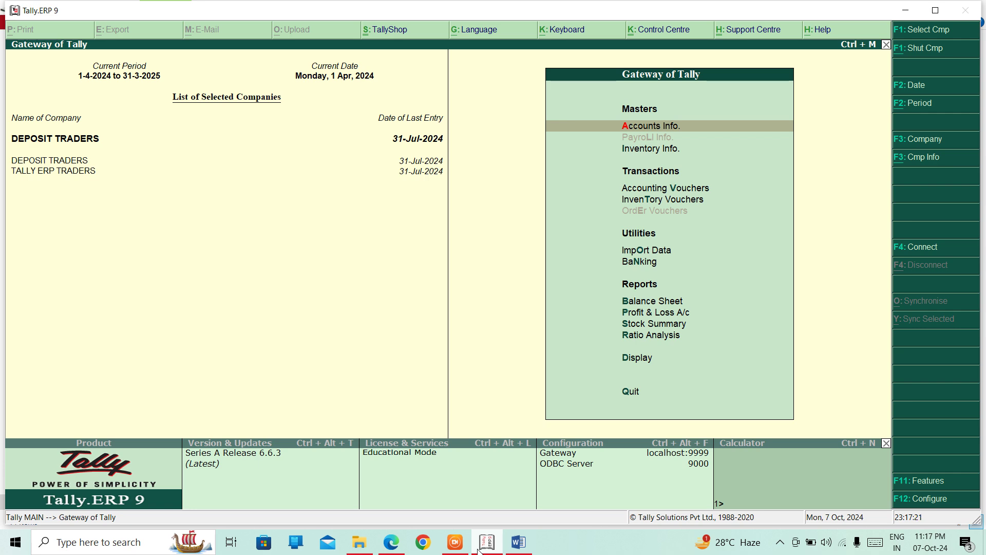
key("Down")
key("Down")
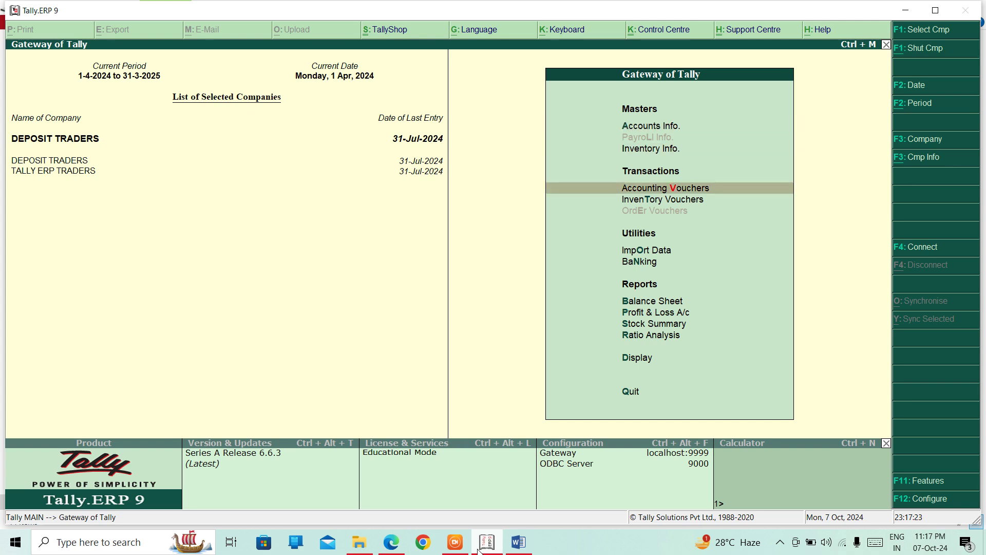
key("Up")
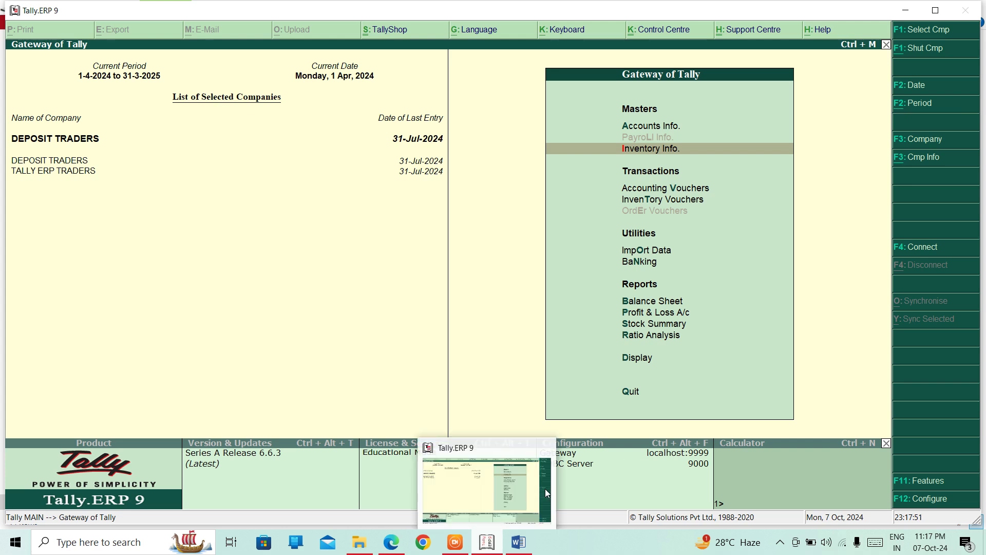
- Switch to the TALLY ERP 9 NOTES document in Word and add blank lines after the Point of Sale features list to reach a new page
left_click(519, 544)
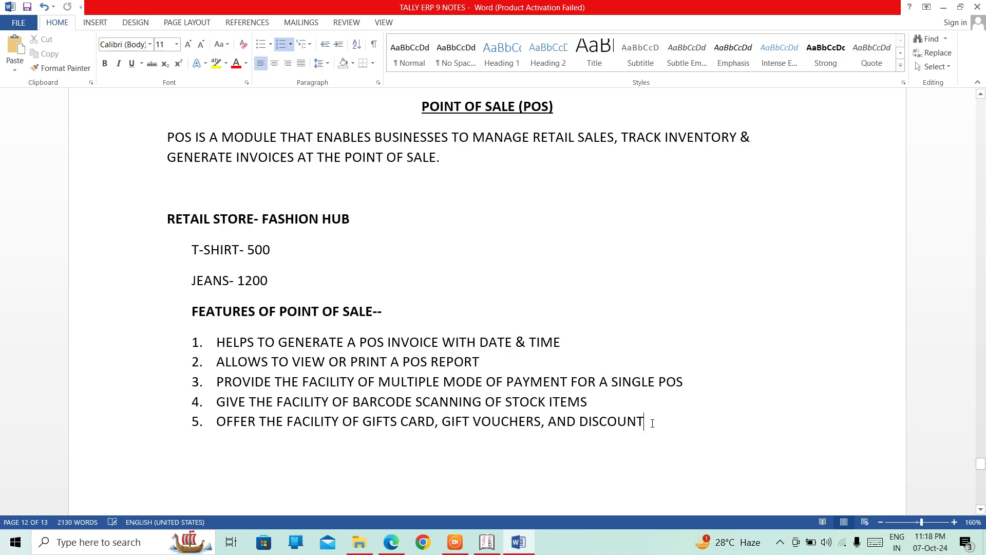
key("Return")
key("Return")
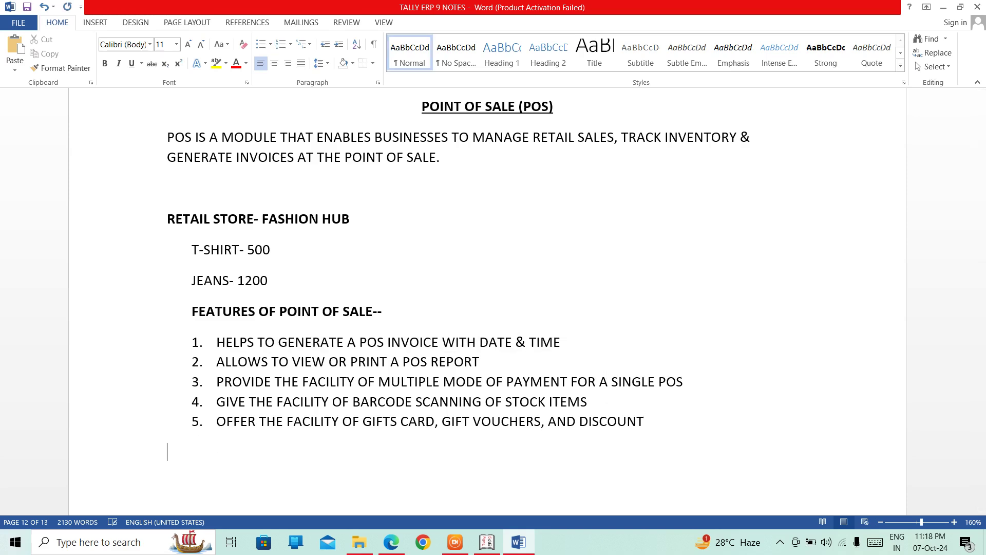
key("Return")
key("Return")
key("Return")
key("Return")
key("Return")
key("Return")
key("Return")
key("Return")
key("Return")
key("Return")
key("Return")
key("Return")
key("Return")
key("Return")
key("Return")
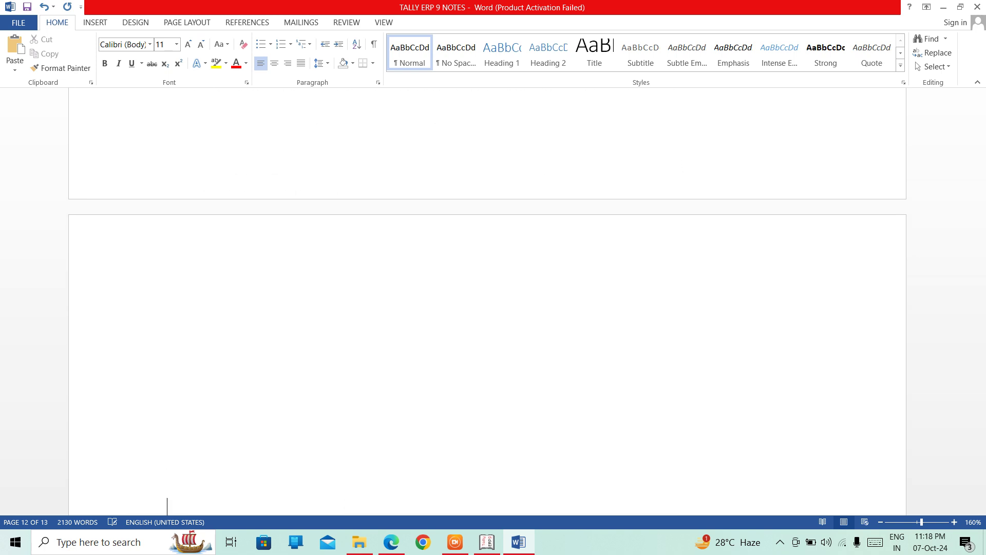
key("Return")
scroll(488, 303, "down", 5)
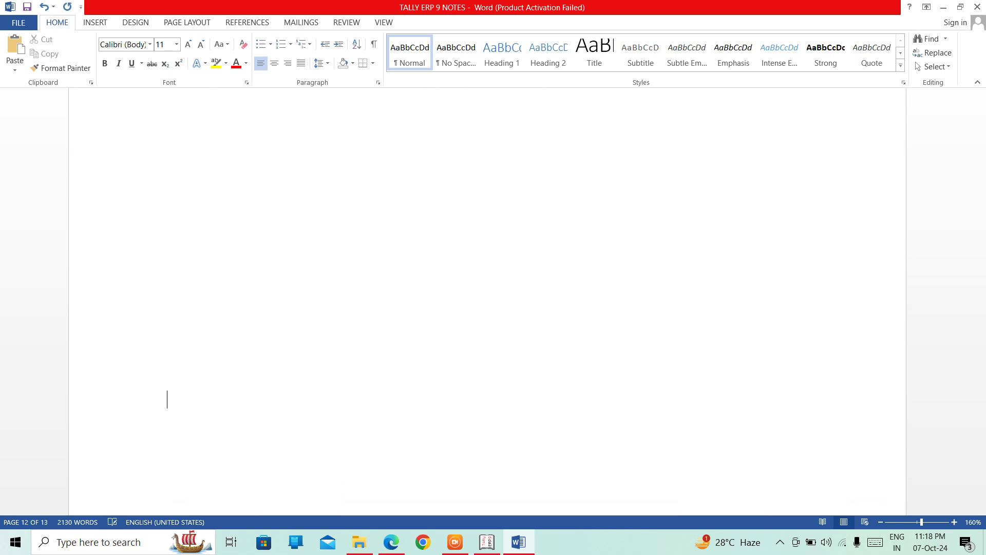
scroll(488, 303, "down", 3)
- Add the bold, underlined, centred heading "BILL WISE DETAILS" at the start of the new page
key("ctrl+b")
key("ctrl+e")
key("ctrl+u")
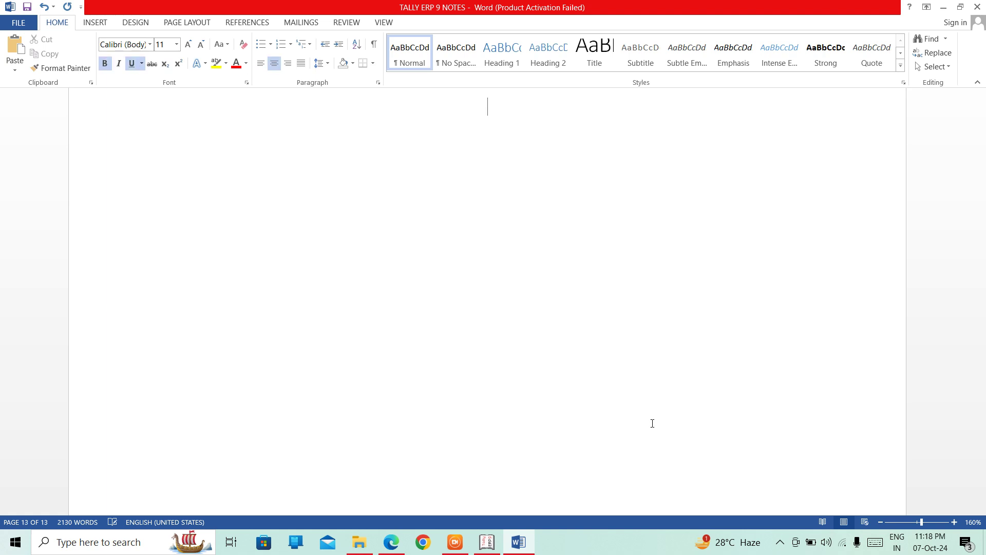
type("BILL WISE DETAILS")
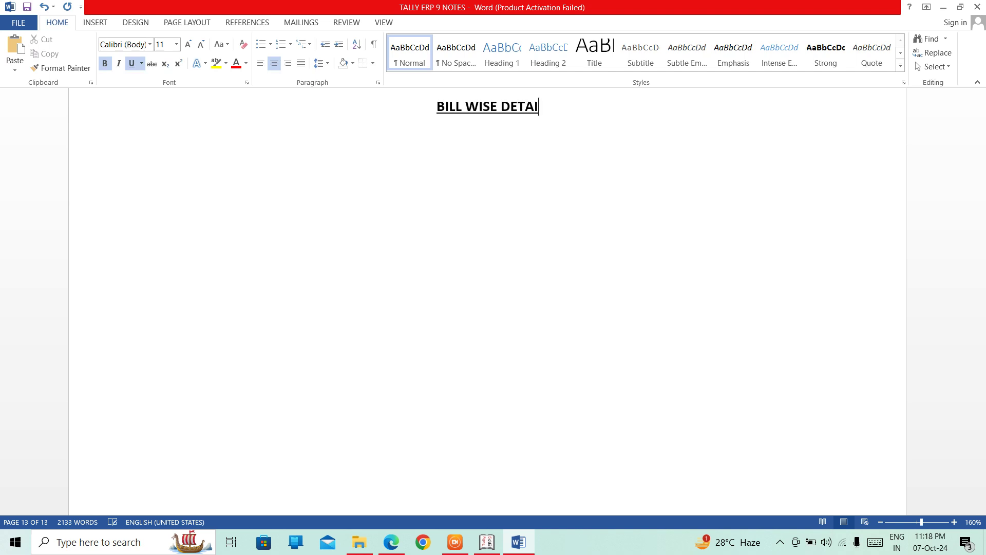
- Below the heading, write in plain left-aligned text "BILL WISE DETAILS PROVIDE INFORMATION ABOUT OUTSTANDING BILLS, THEIR DUE DATES AND AMOUNTS."
key("Return")
key("ctrl+b")
key("ctrl+u")
key("ctrl+l")
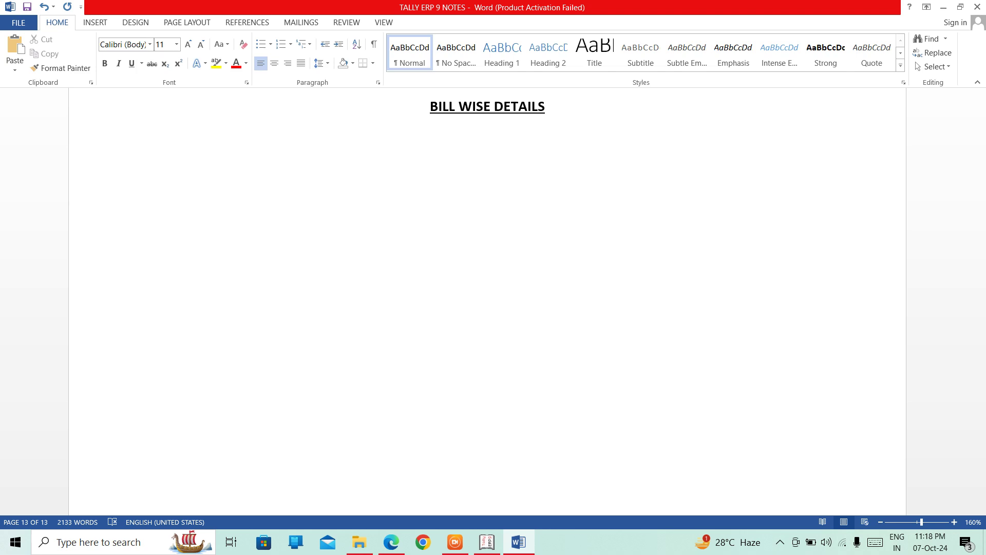
type("BILL WISE DE")
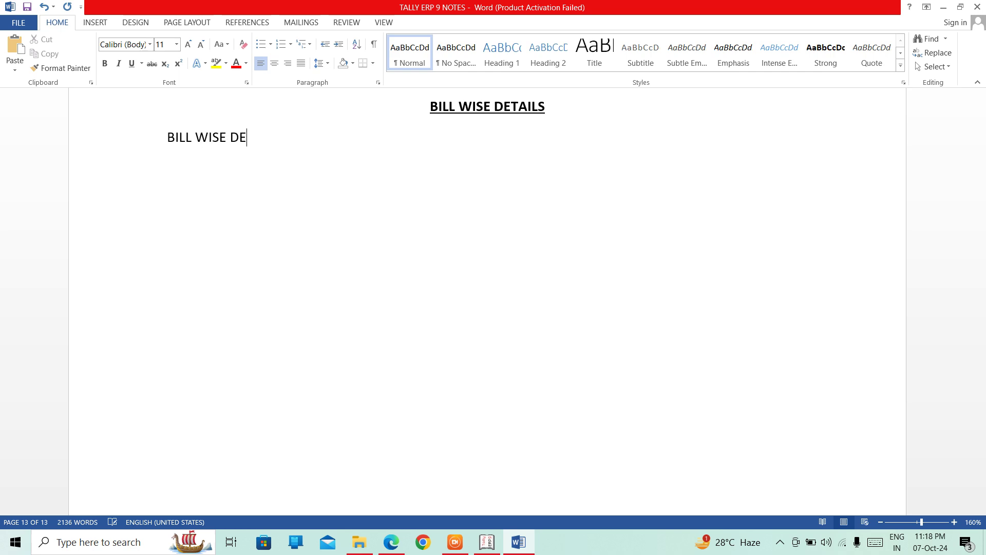
type("TAILS PROVIDE INFOR")
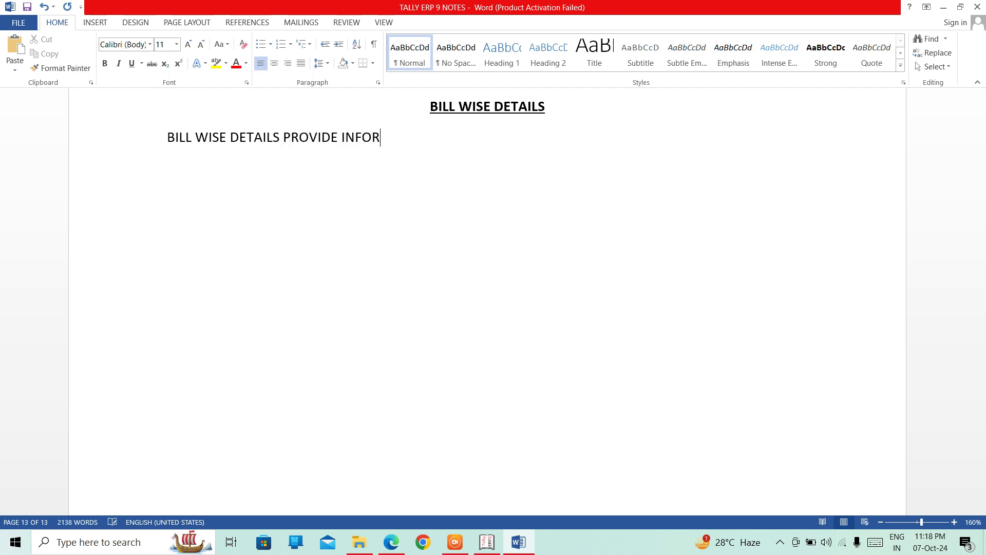
type("MATION ABOU")
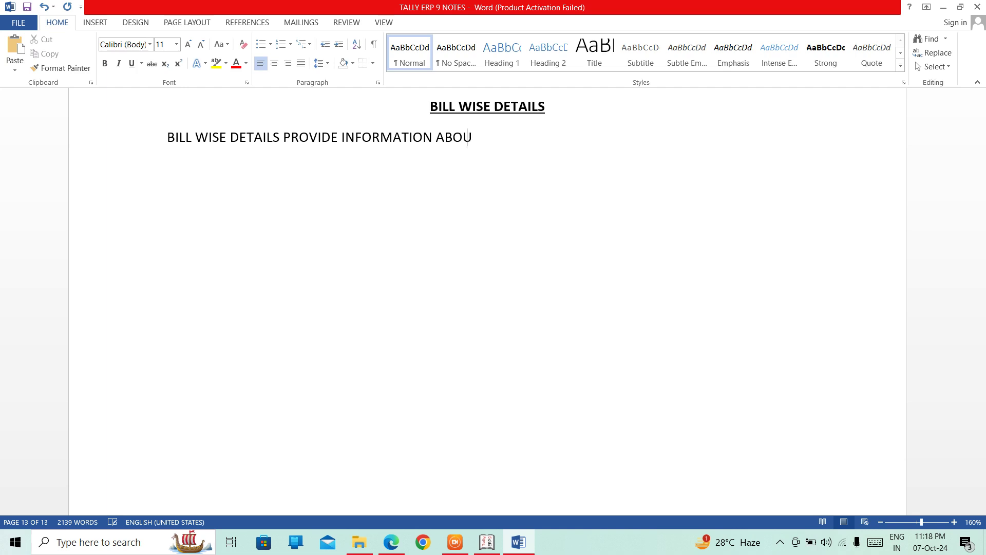
type("T A")
key("BackSpace")
type("OUTSTANDING")
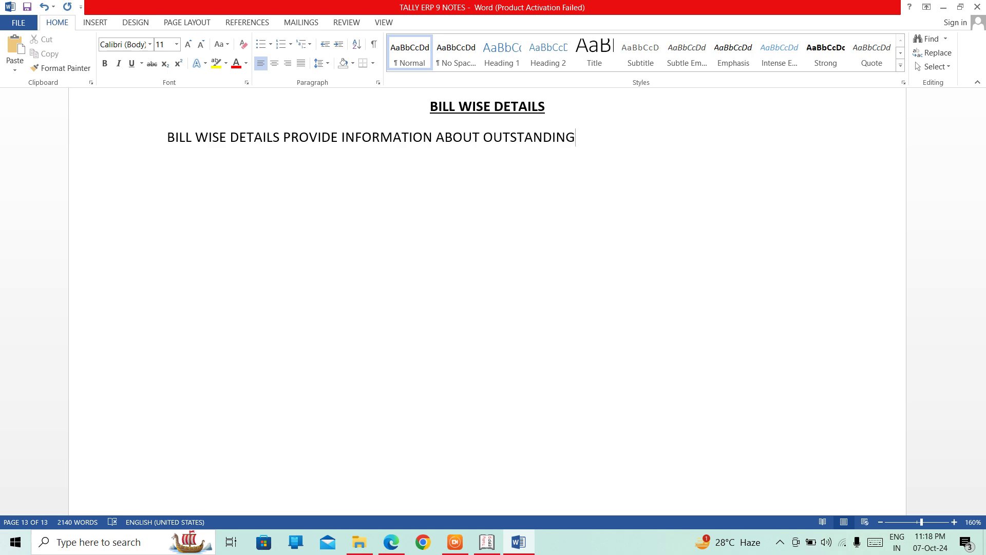
type(" BILLS, THEIR DUE")
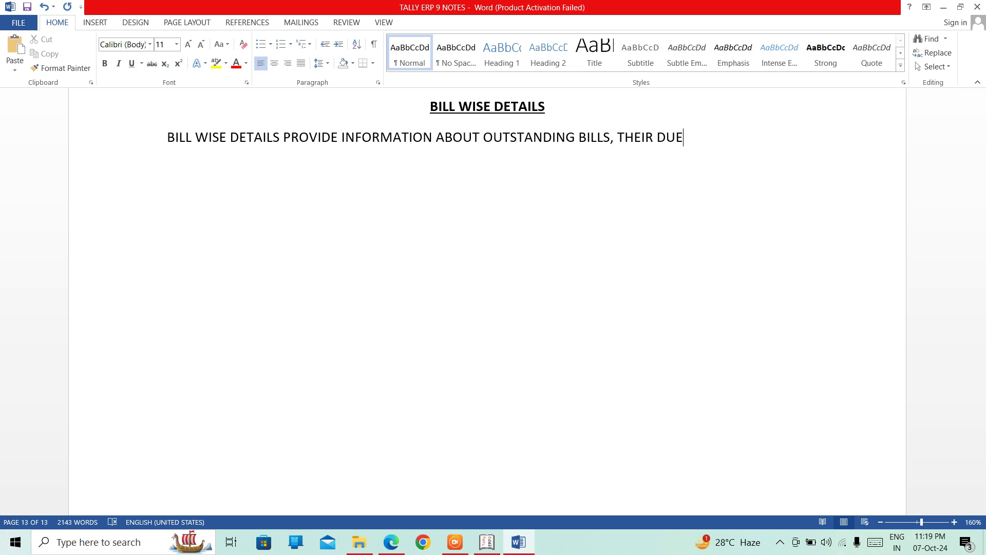
type(" DATES")
type(" AND AMOU")
type("NTS")
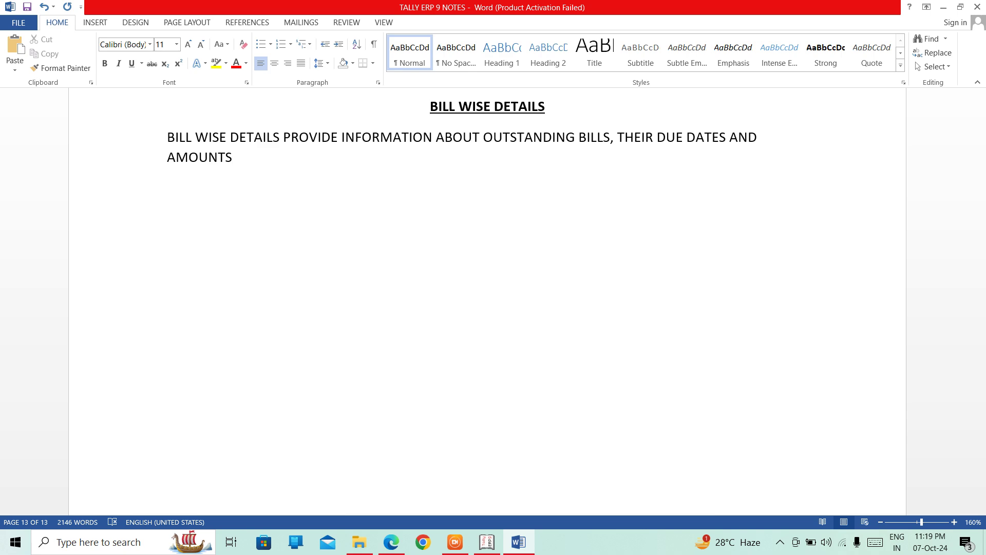
type(".")
- Add a second paragraph reading "IT ALLOWS YOU TO MAINTAIN TRANSACTIONS PARTY-WISE AND GROUP WISE."
key("Return")
type("IT ALLOWS YU")
key("BackSpace")
type("OU TO MAINTAIN")
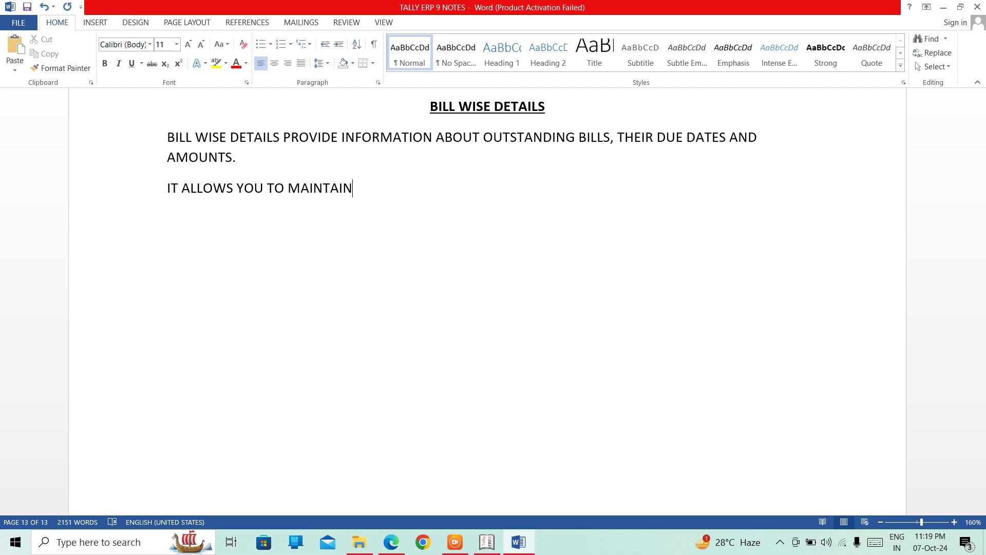
type(" TRANSA")
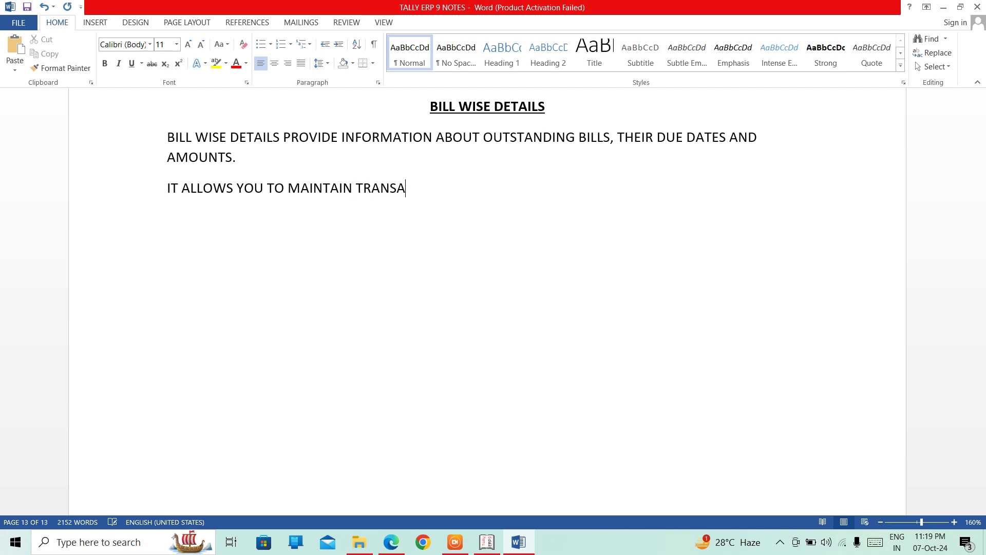
type("CTIONS PART")
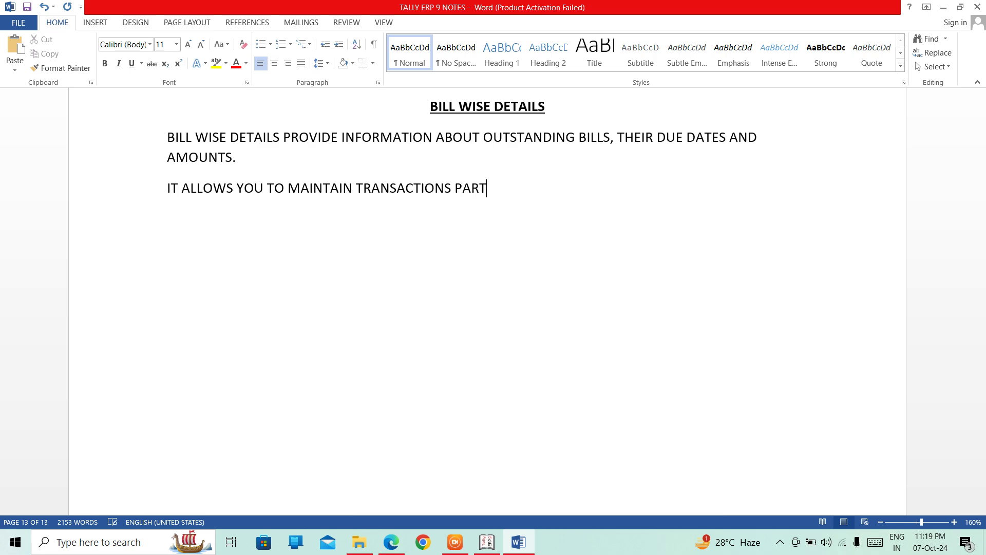
type("Y-WISE A")
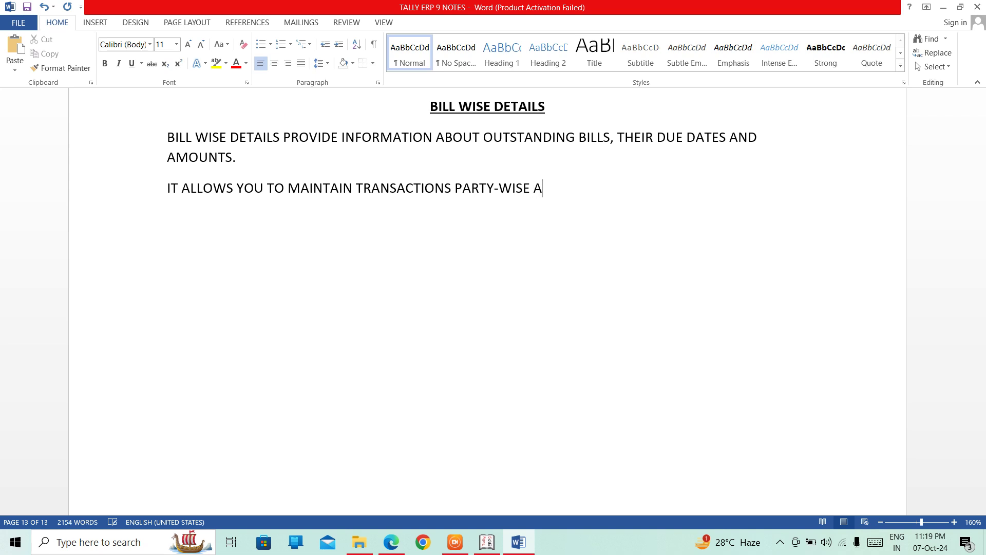
type("ND GROUP WISE.")
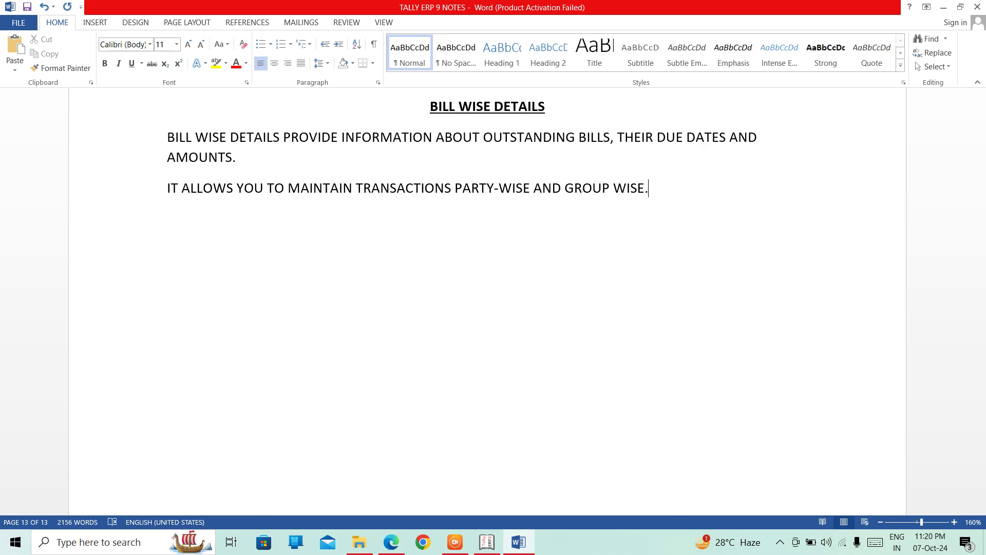
- Add a third paragraph reading "IT MANAGES THE DETAILS OF ALL PAYABLES AND RECEIVABLES."
key("Return")
type("IT MANAGES")
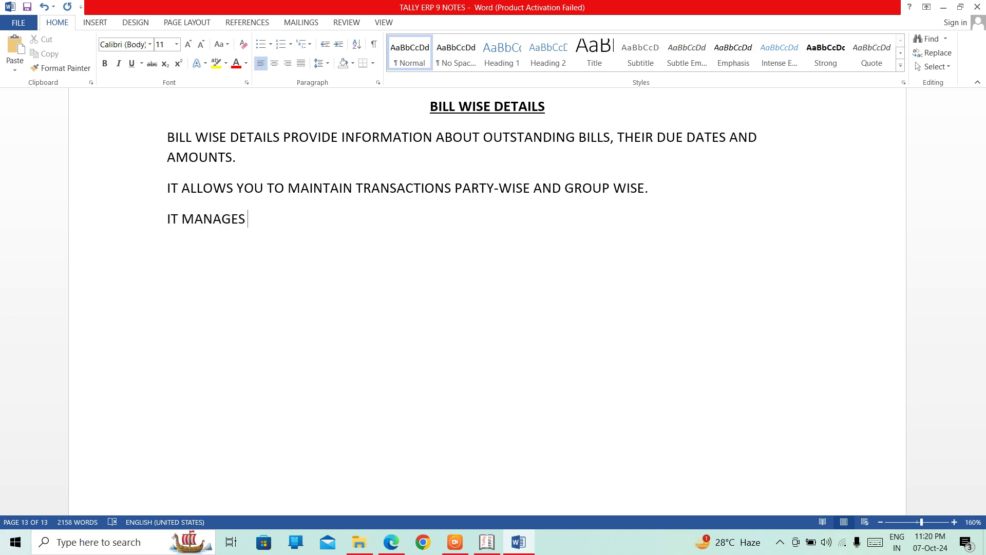
type(" THE DETAILS OF ALL")
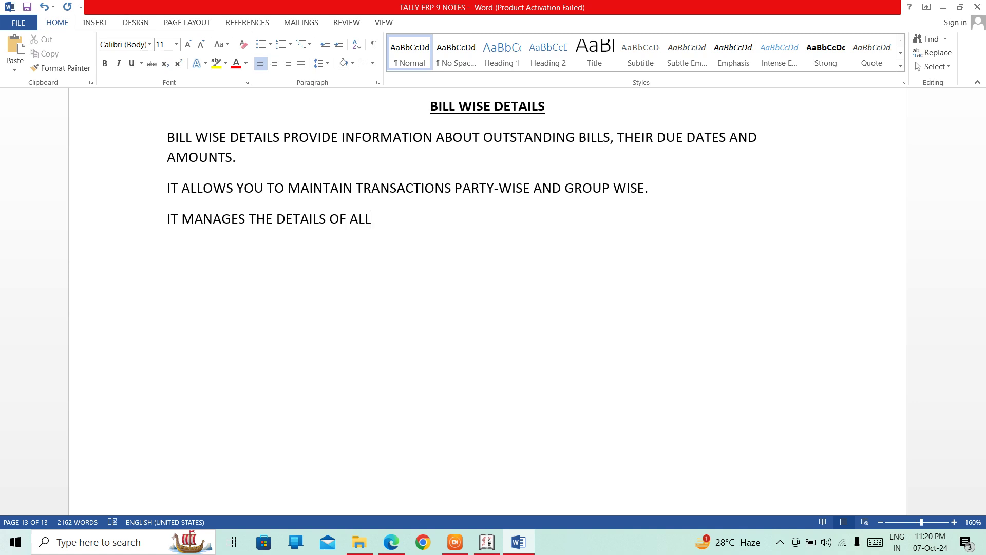
type(" PAYABLES AN")
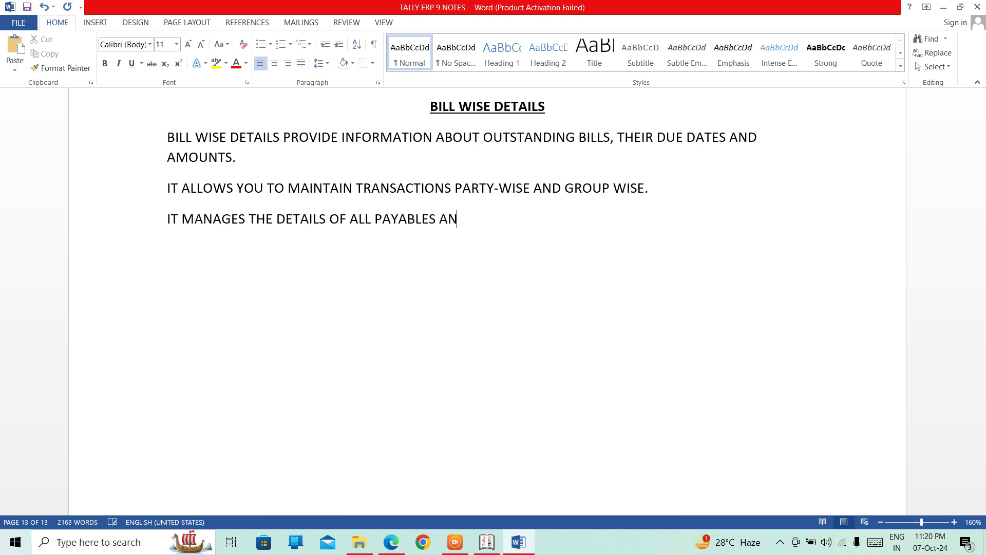
type("D RECEIVABLES")
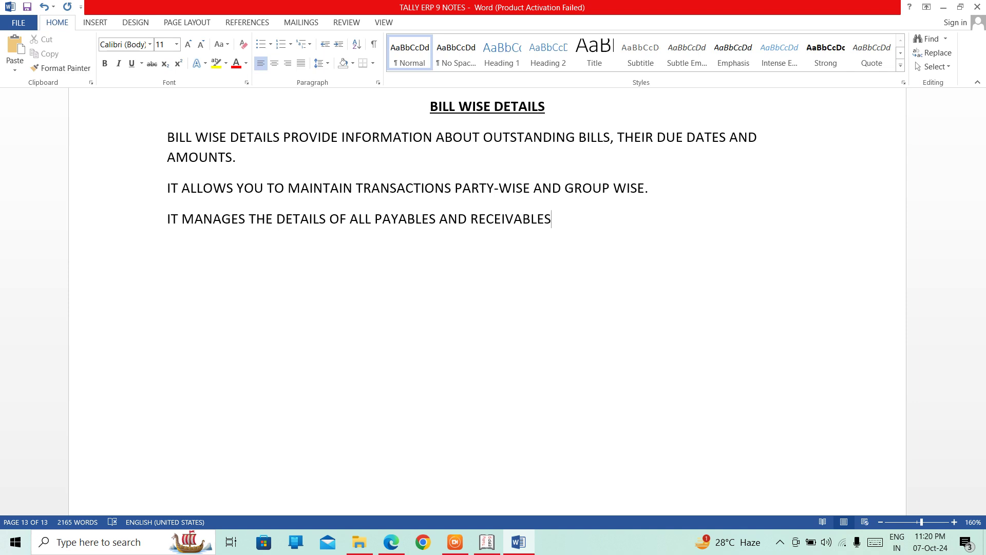
type(".")
- Add the subheading "FEATURES OF BILL WISE DETAILS" below the paragraphs, formatted bold, underlined and centred
key("Return")
key("ctrl+b")
type("FETA==")
key("BackSpace")
key("BackSpace")
key("BackSpace")
key("BackSpace")
type("ATURES")
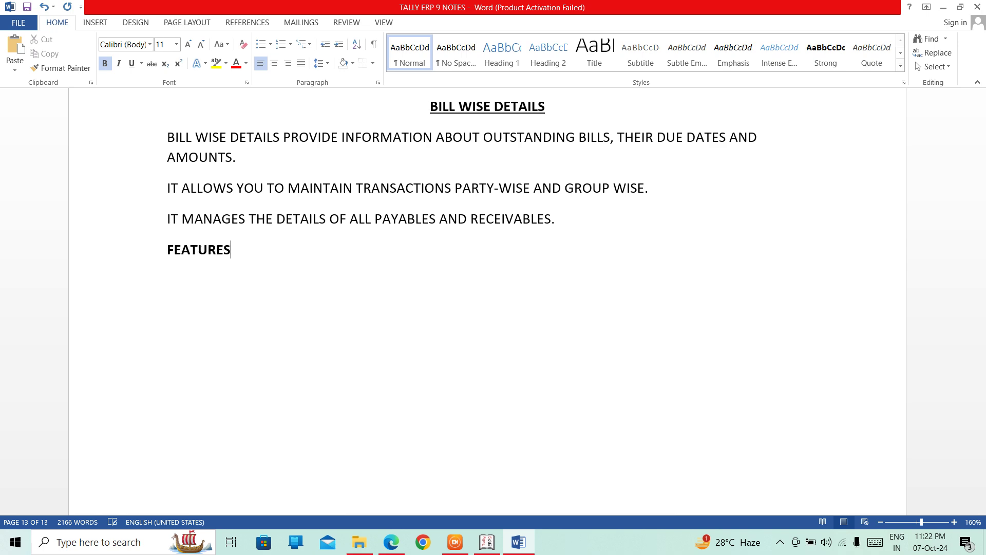
type(" OF BILL WISE DE")
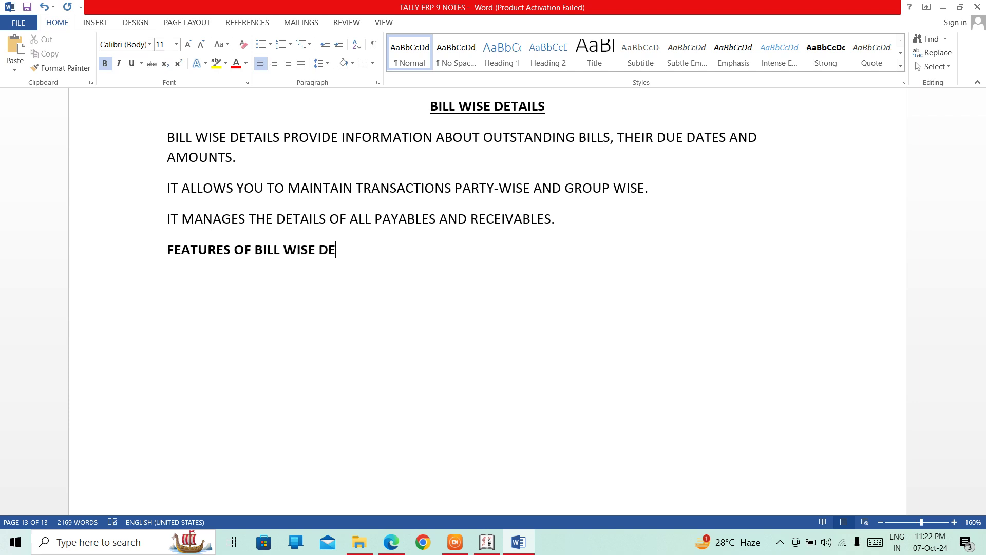
type("TAILS")
left_click_drag(370, 250, 166, 251)
key("ctrl+u")
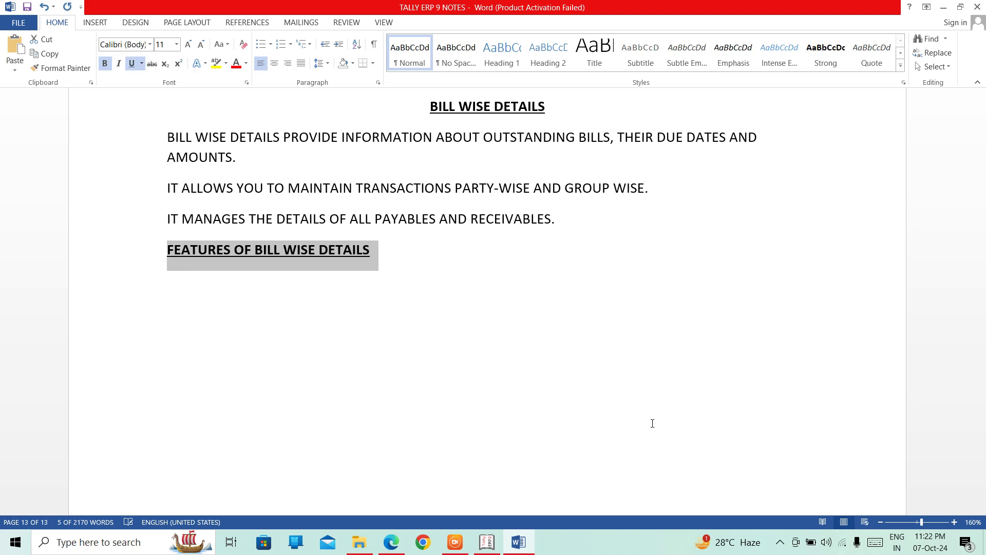
key("ctrl+e")
- Start a numbered list under the subheading with the first item "TRACK OUTSTANDING BILLS"
key("Down")
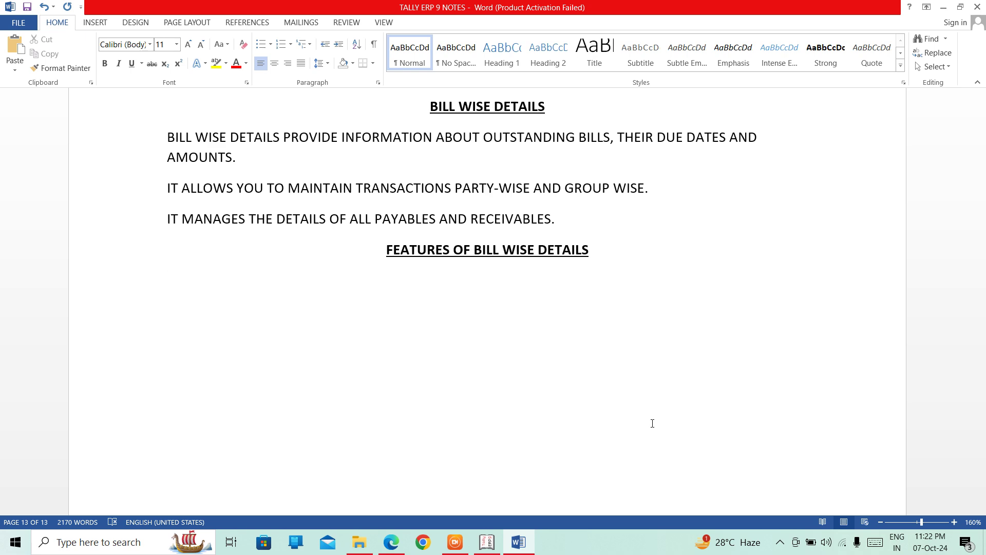
type("TRA")
key("BackSpace")
key("BackSpace")
key("BackSpace")
type("1. YR")
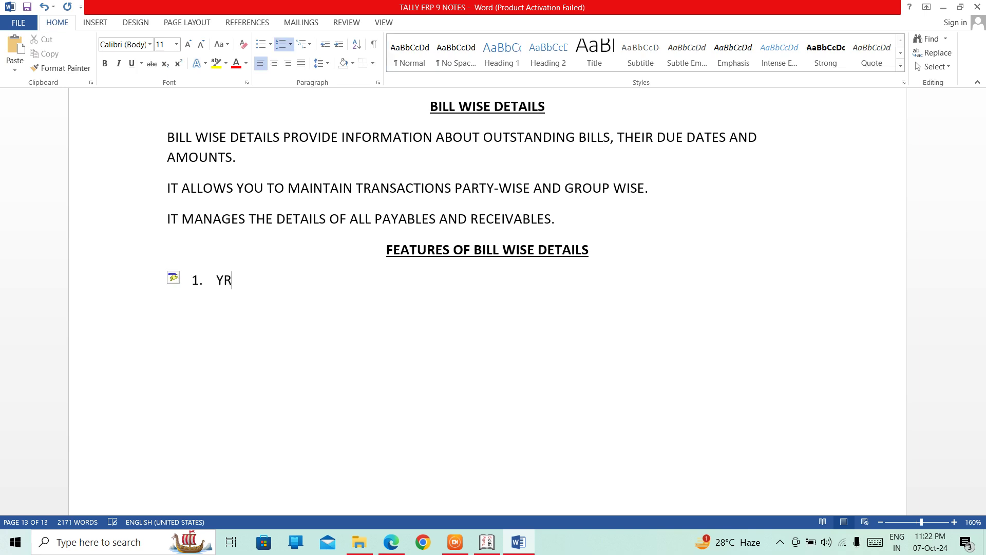
key("BackSpace")
key("BackSpace")
type("TRACK")
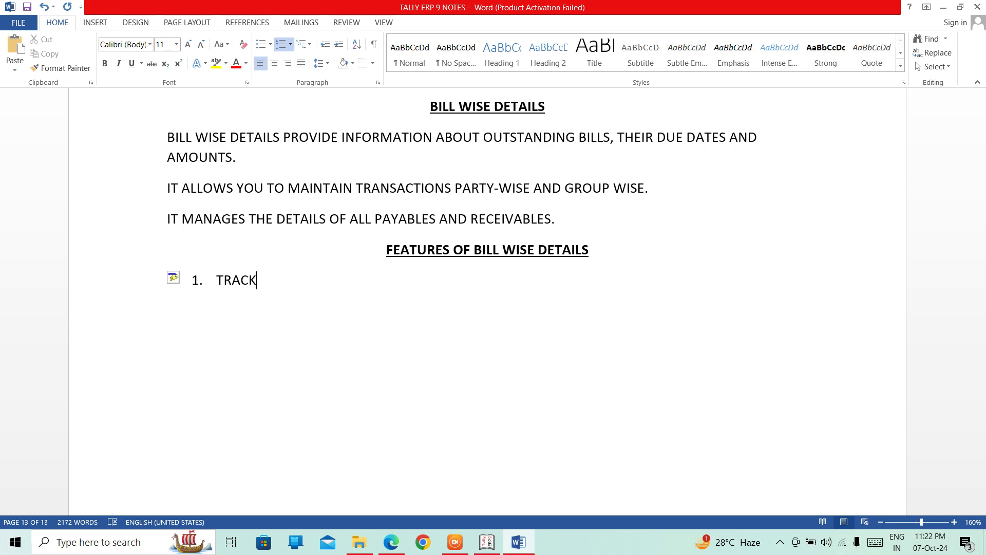
type(" OUTS")
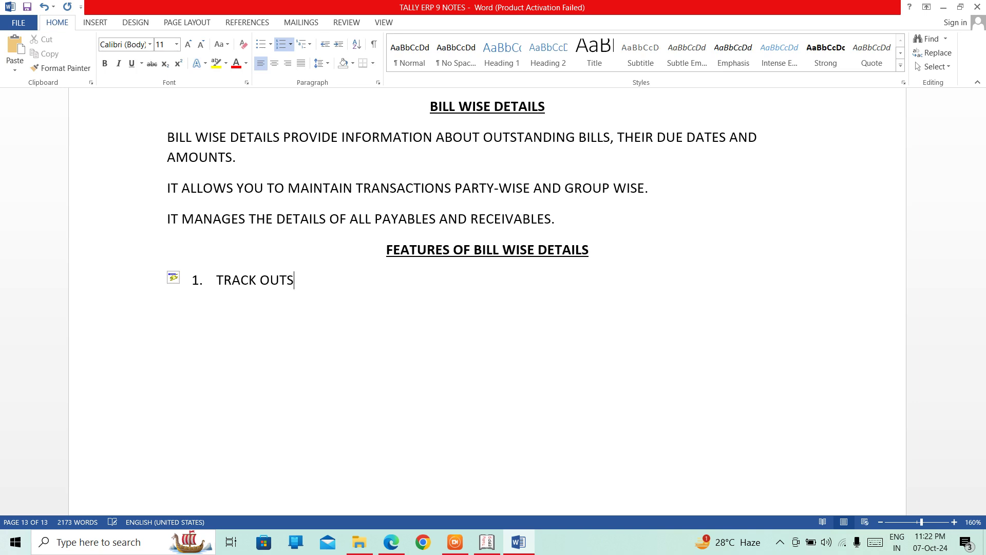
type("TANDING BILLLS")
key("BackSpace")
key("BackSpace")
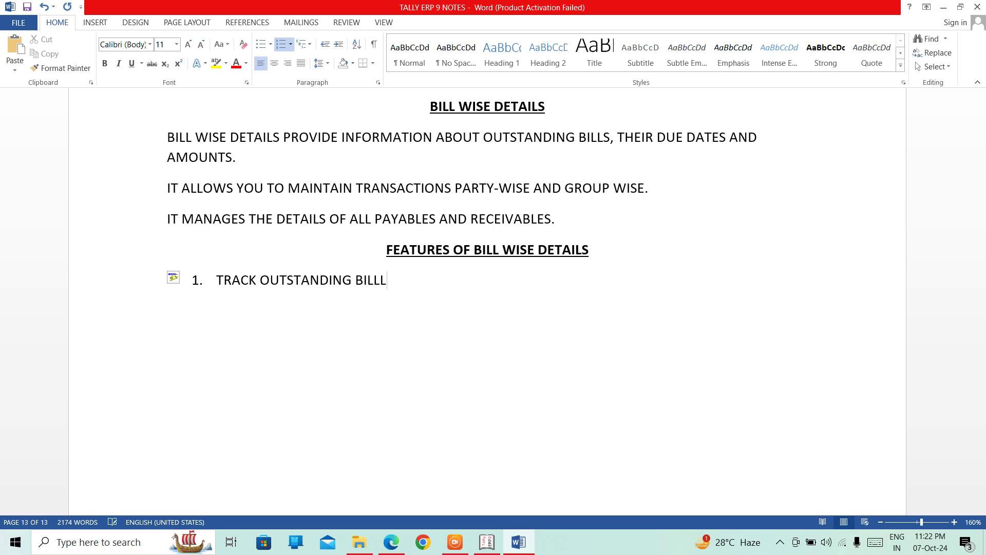
type("S")
- Add the second list item "DISPLAY BILL WISE DETAILS( BILL DATE, DUE DATE, AMOUNT)" to the features list
key("Return")
type("DISPLAY")
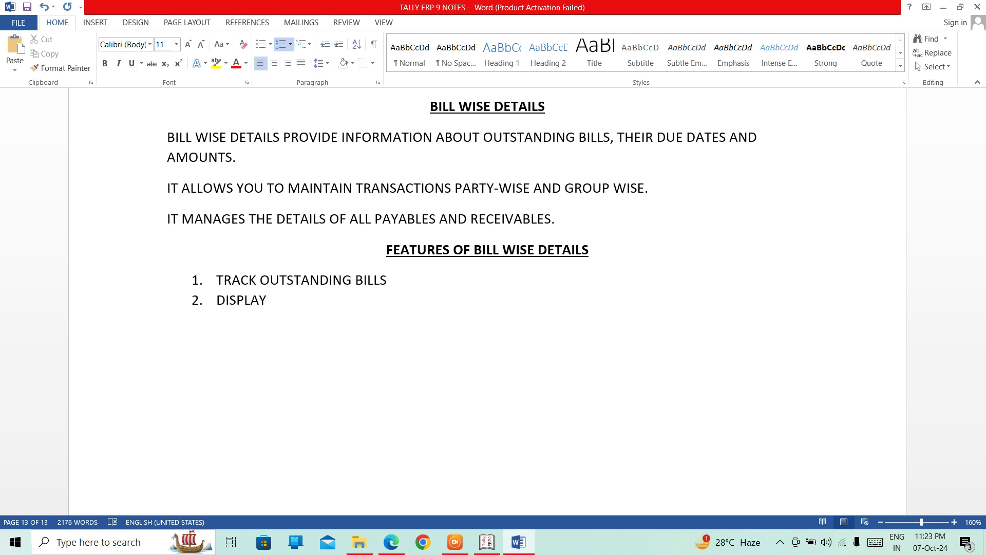
type(" BILL WISE DETAILS")
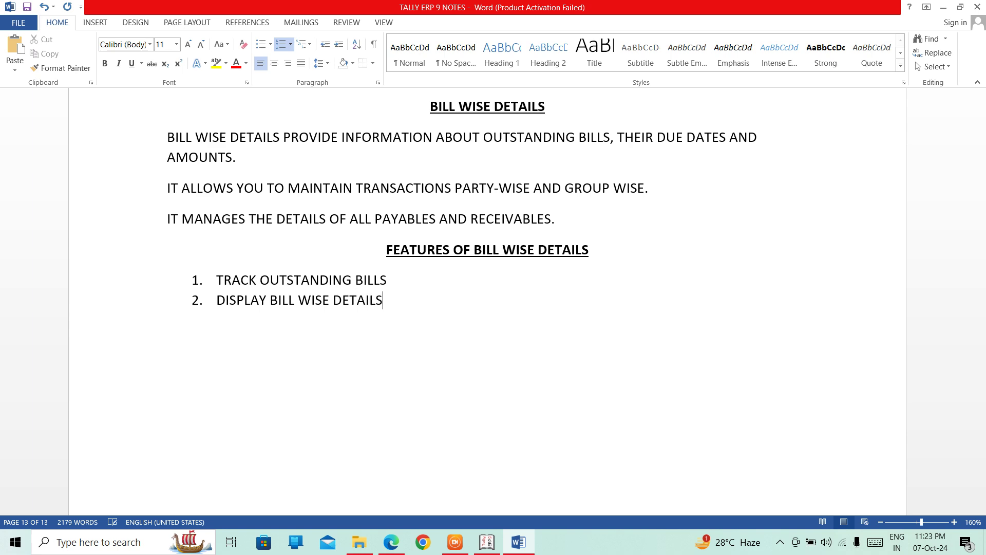
type("( BIL")
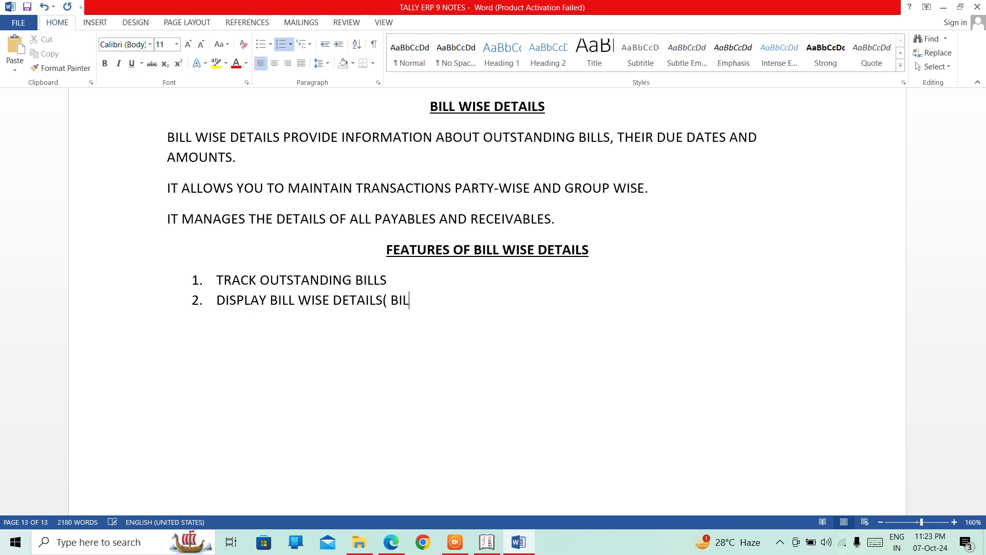
type("L DATE, DUE")
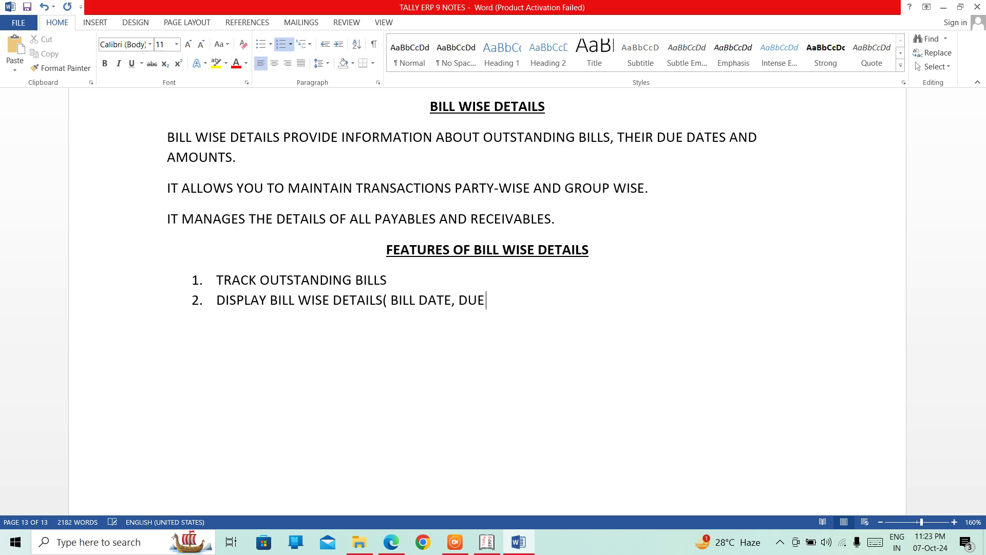
type(" DATE, AMOUNT")
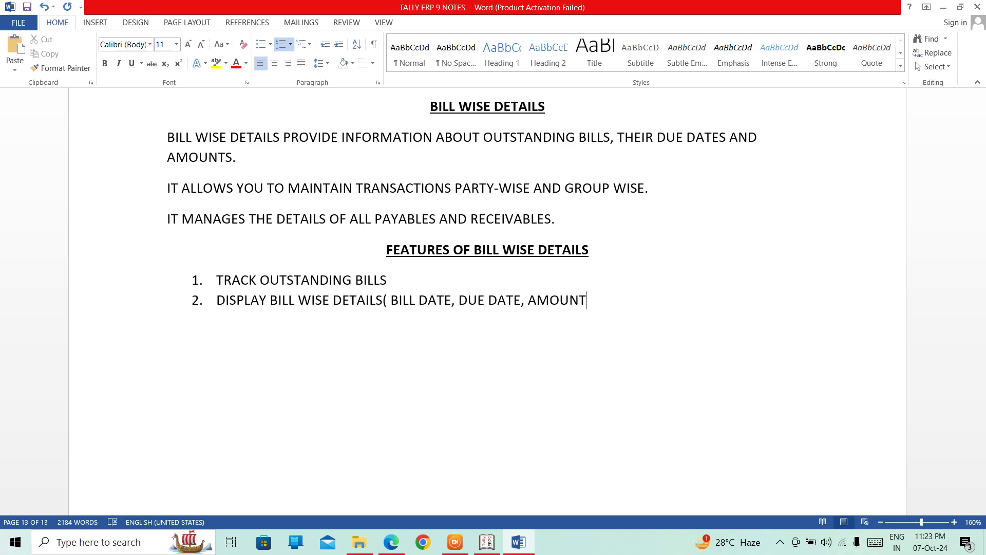
- Add the third list item "SHOWS THE BILL STATUS ( PENDING, PARTIALLY PAID, FULLY PAID)" to the features list
key("Return")
type("SHOWING")
key("BackSpace")
key("BackSpace")
key("BackSpace")
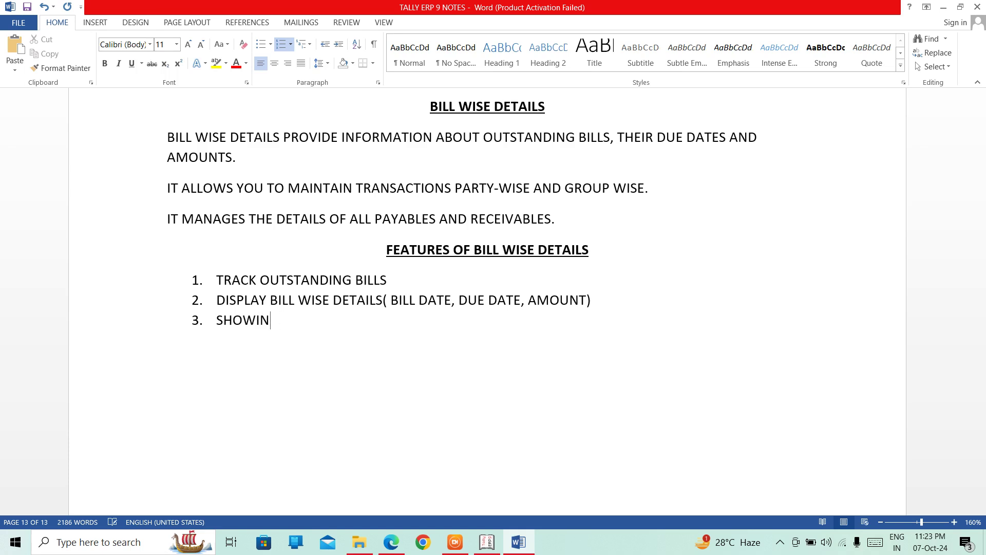
type("S THE BILL STATUS")
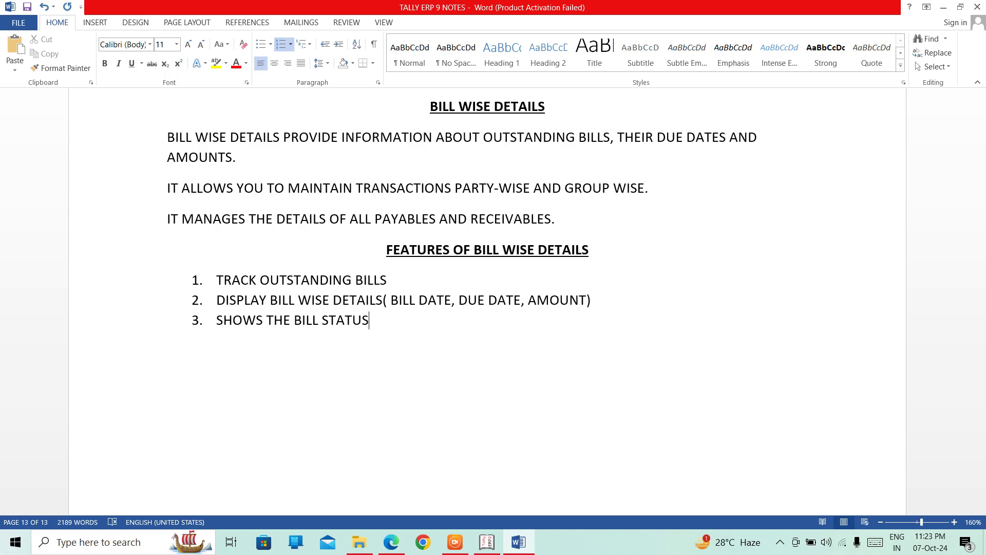
key("Return")
left_click(399, 324)
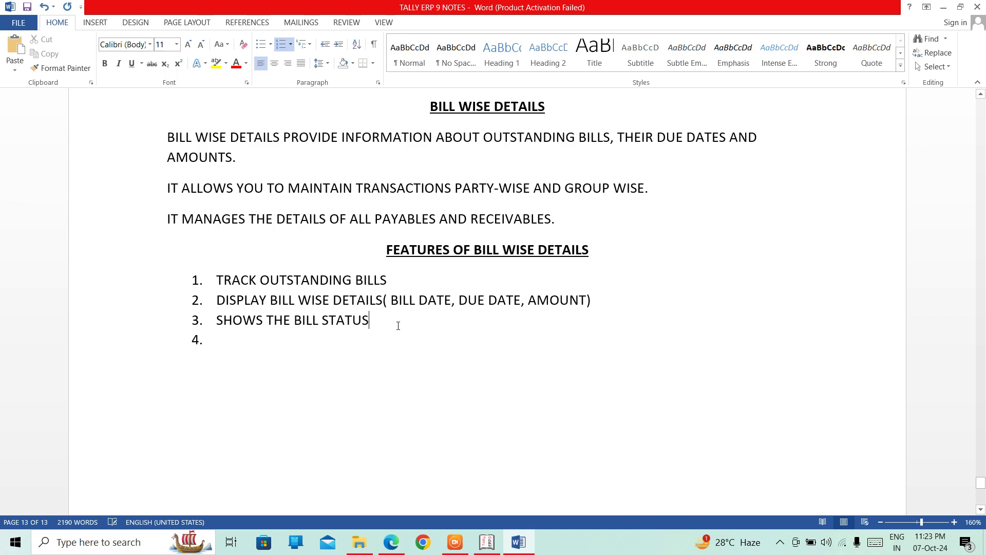
type("( P")
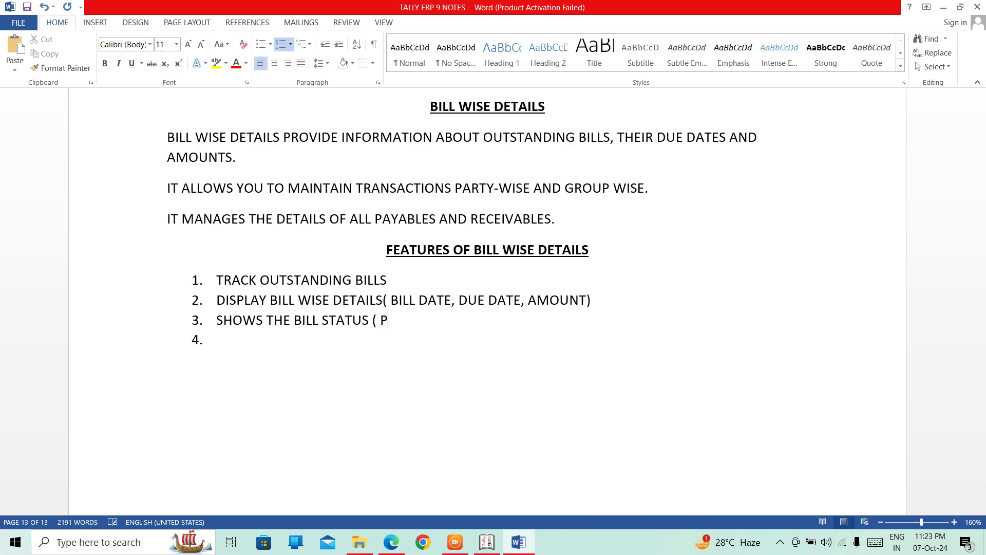
type("ENDING, PARTIALL")
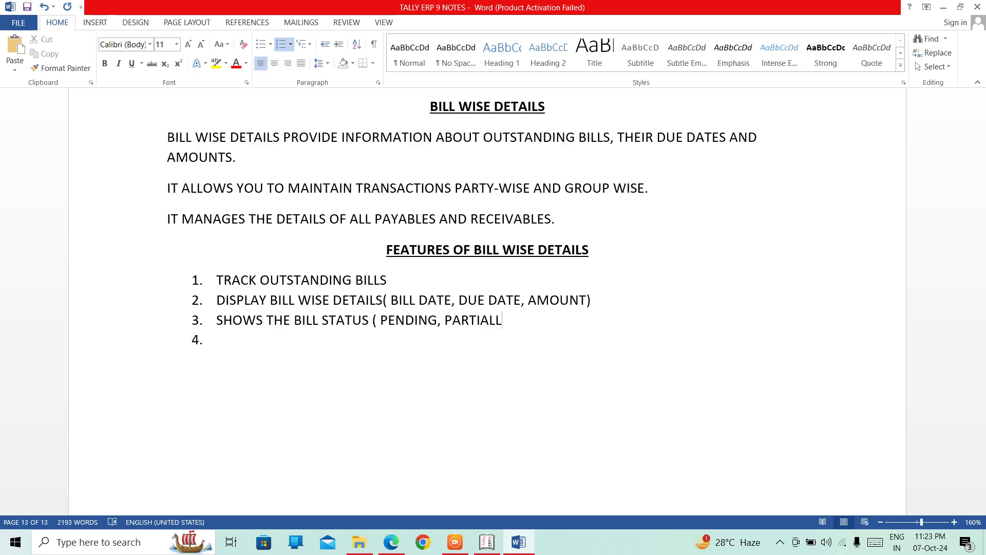
type("Y PAID,")
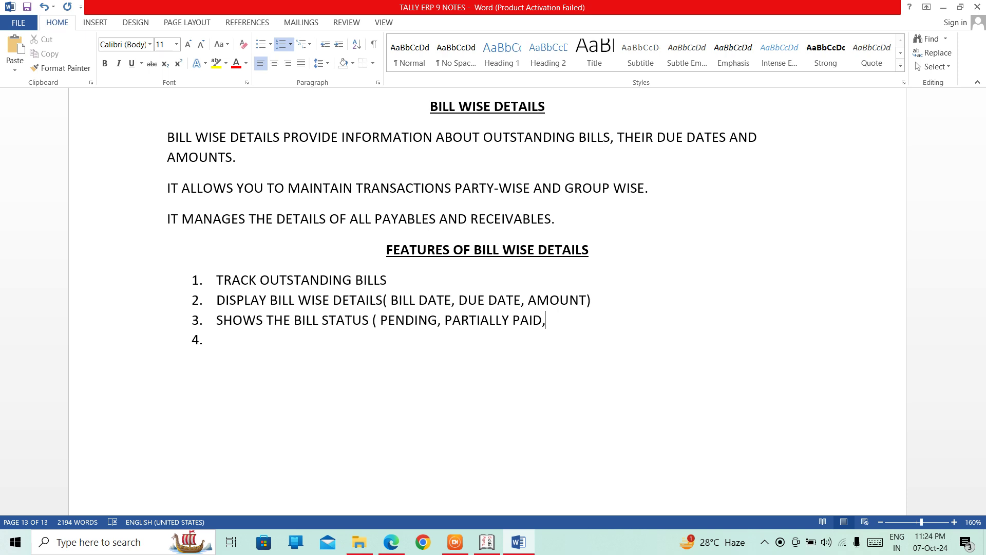
type(" FULLY PAID)")
- Add the fourth list item "ENABLES BILL WISE REPORTING AND ANALYSIS" and end the numbered list
key("Return")
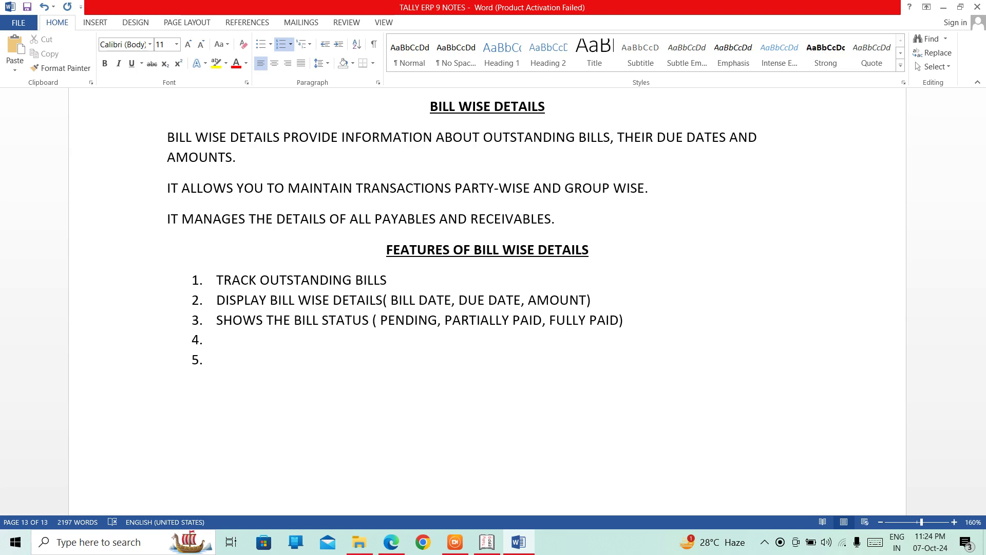
type("ENABLES")
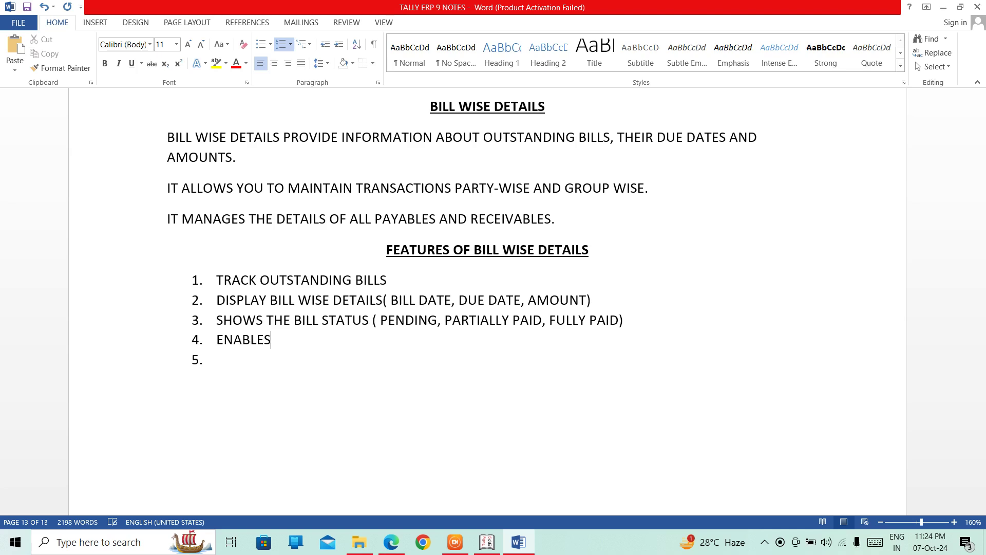
type(" BILL WISE REP")
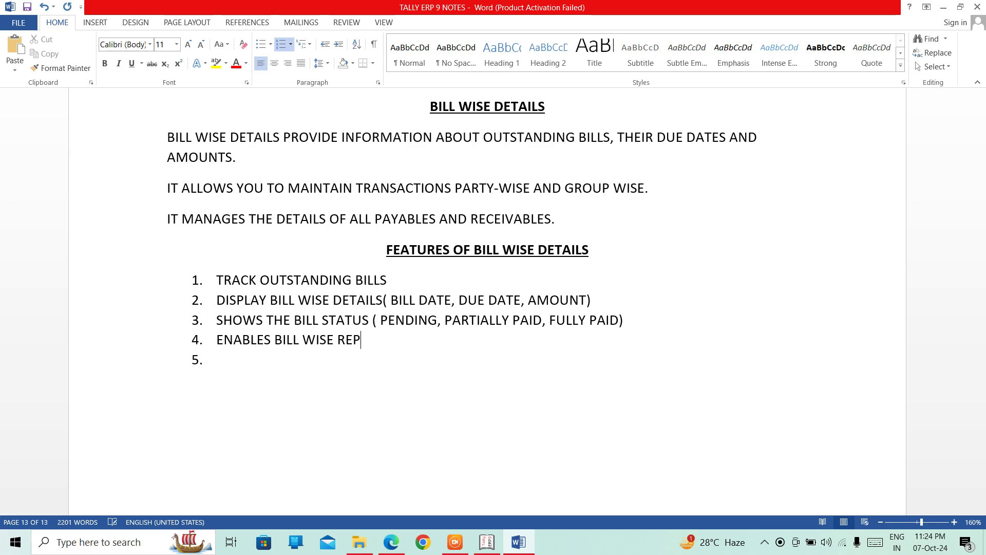
type("ORTING ")
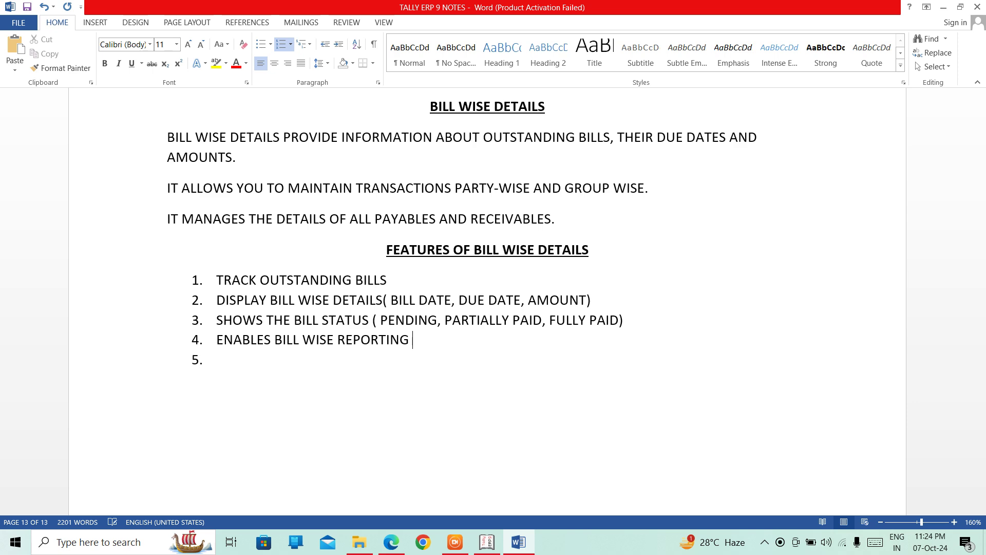
type("AND ANALYSIS")
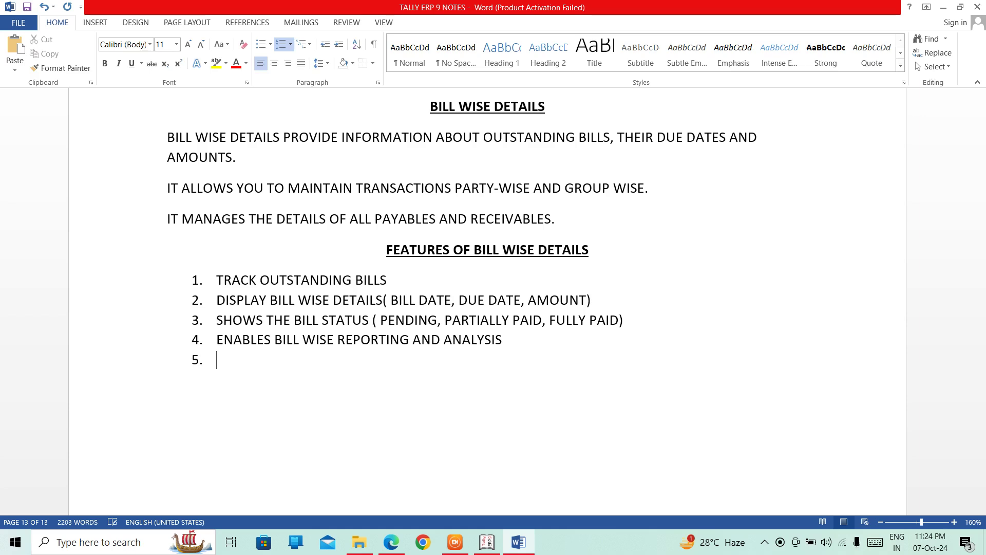
key("Return")
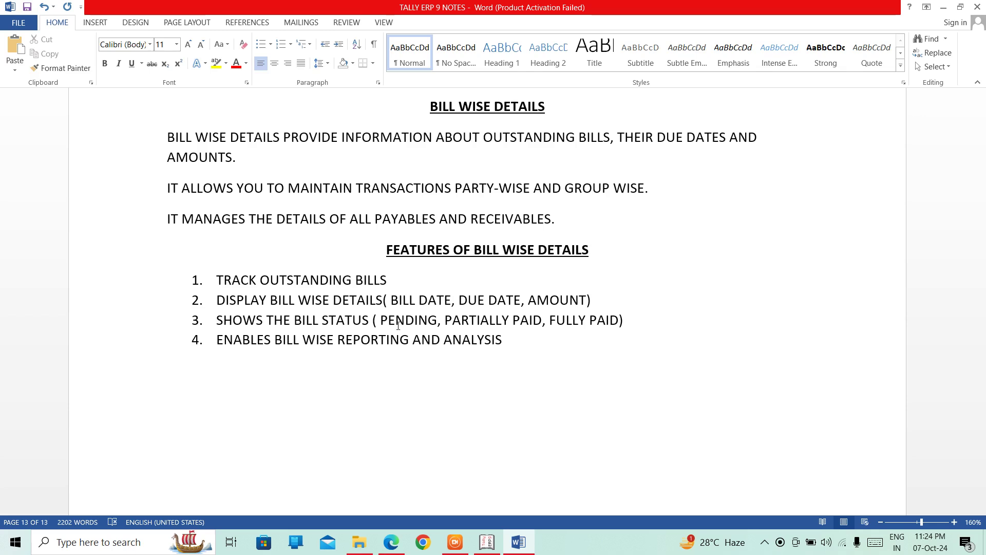
- Set bold, underlined and centred formatting on the empty line below the features list
key("ctrl+b")
key("ctrl+e")
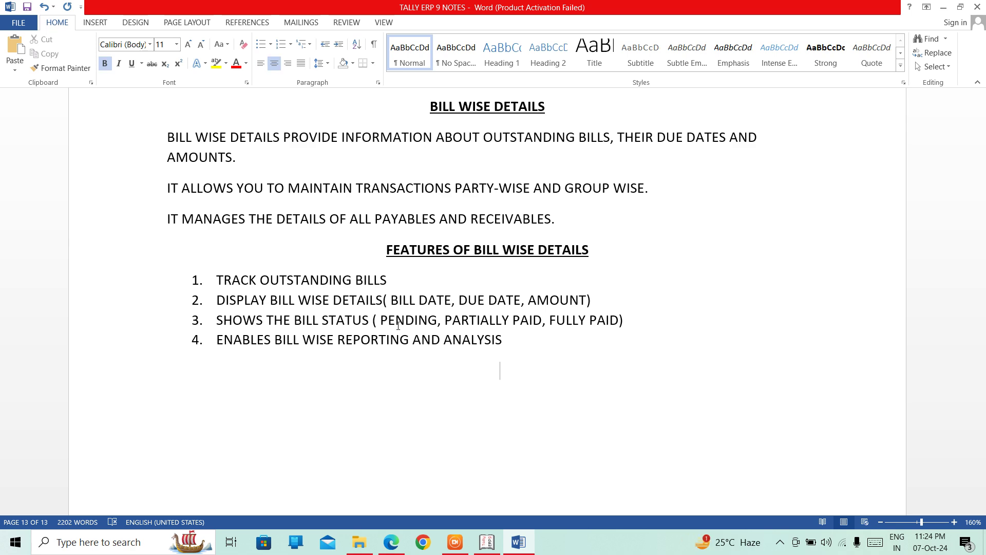
key("ctrl+u")
type("TYPES")
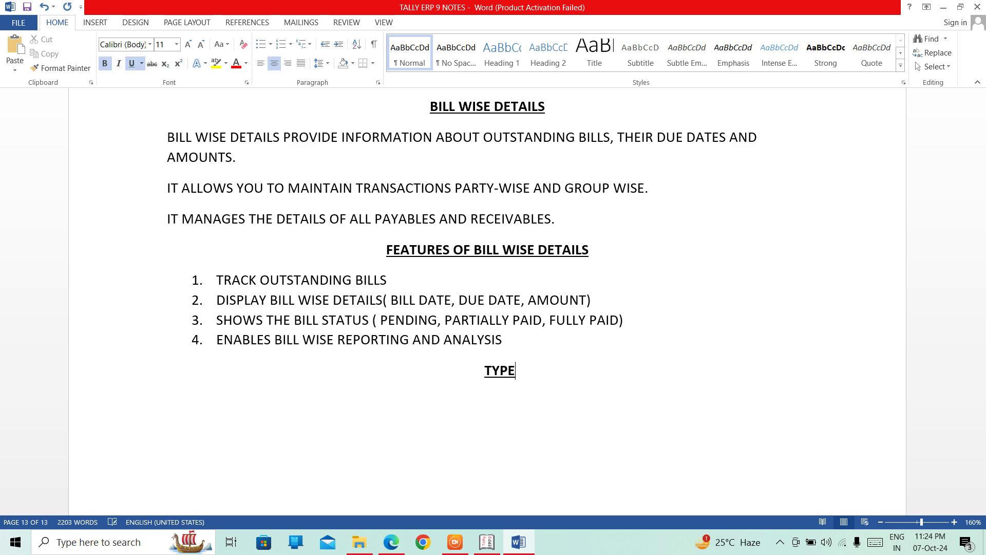
key("BackSpace")
key("BackSpace")
key("BackSpace")
key("BackSpace")
key("BackSpace")
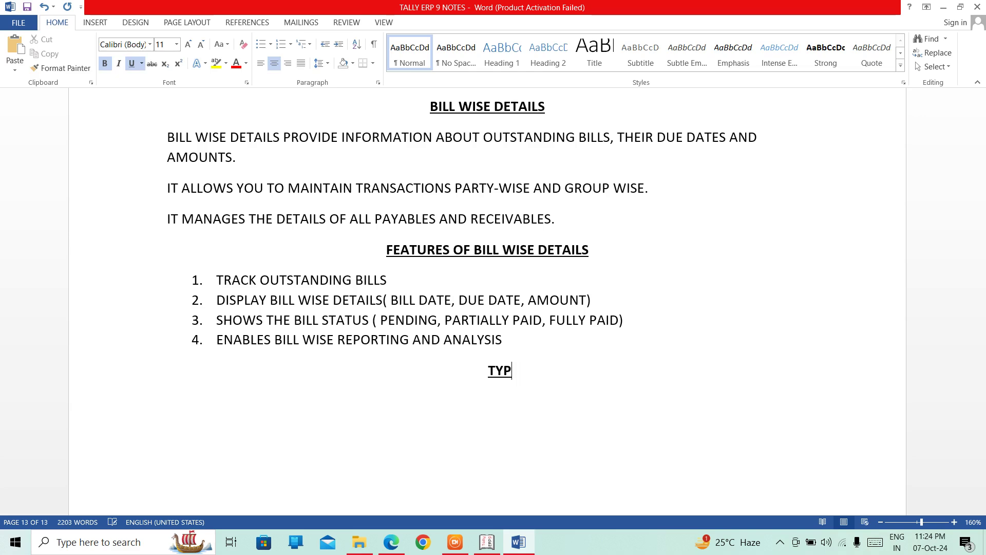
- Write the subheading "METHODS OF BILL ADJUSTMENTS" on the formatted line and start a new paragraph below it
type("METHOD")
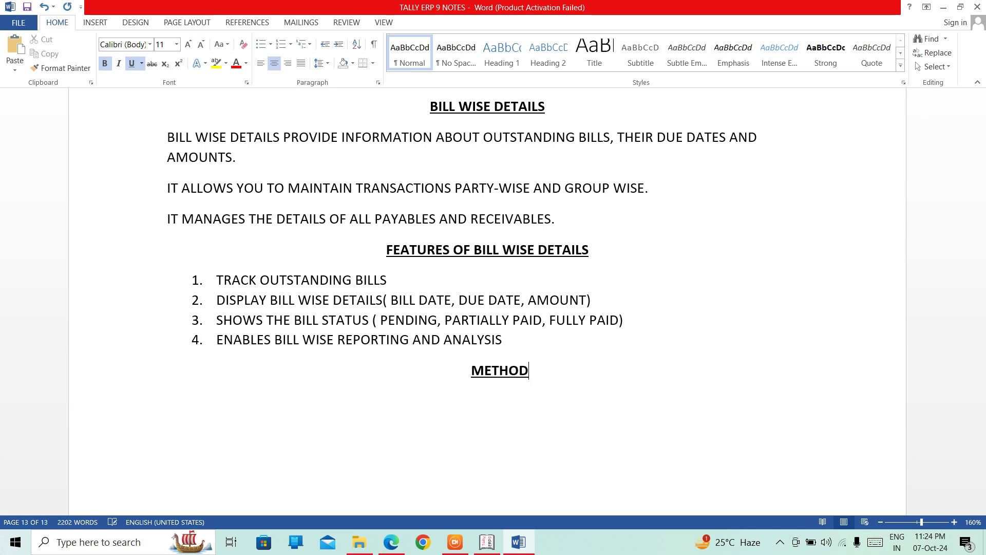
type("S OF BIL")
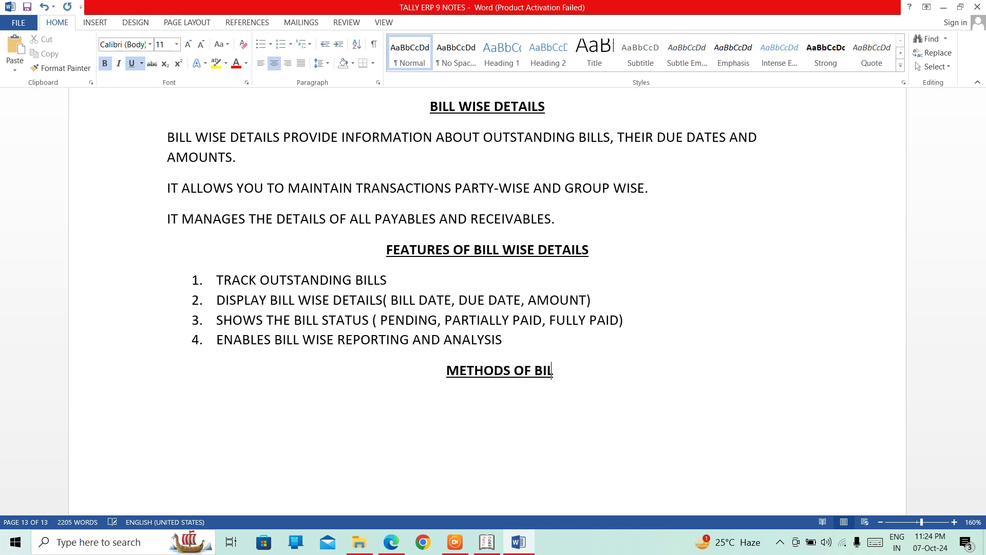
type("L AJD")
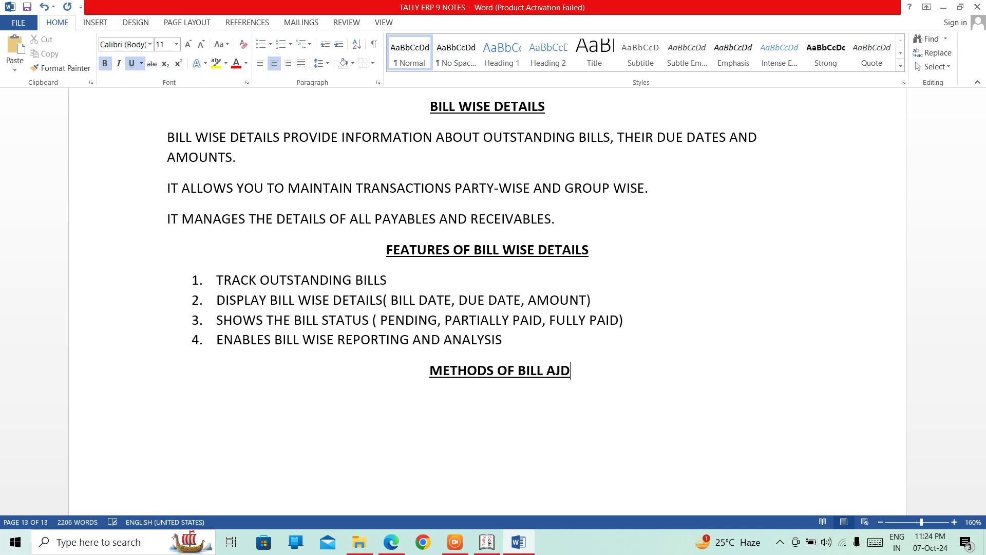
key("BackSpace")
type("DJUS")
type("TMEN")
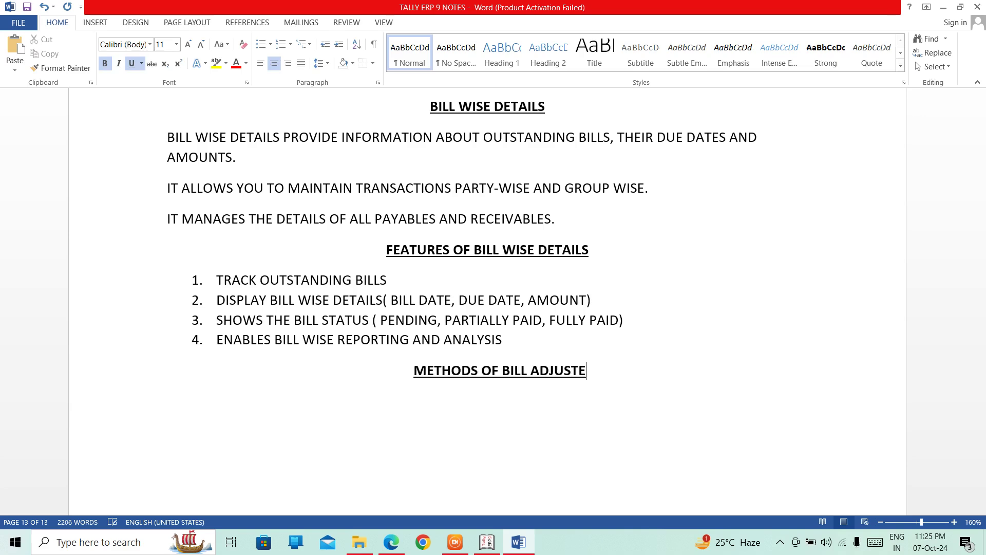
key("BackSpace")
key("BackSpace")
key("BackSpace")
type("MENTS")
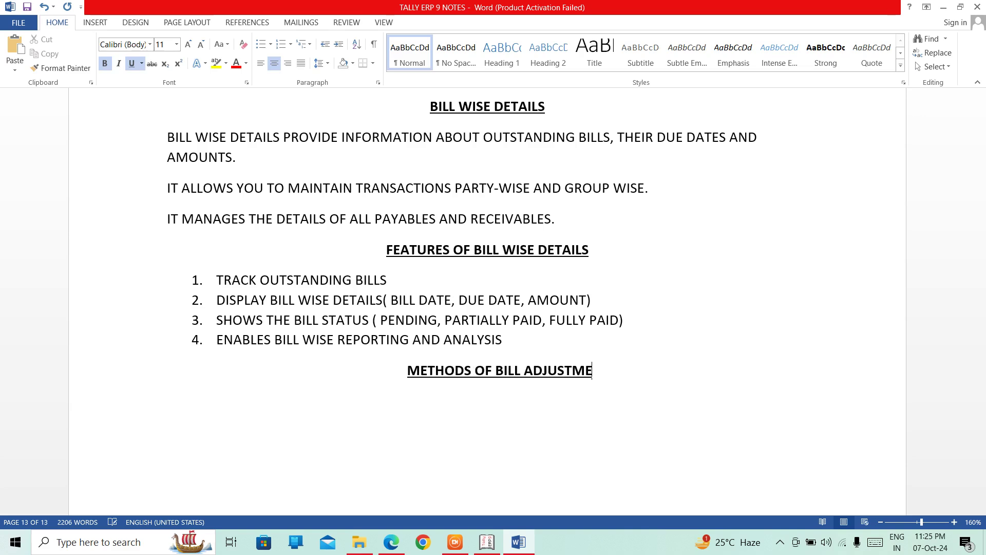
key("Return")
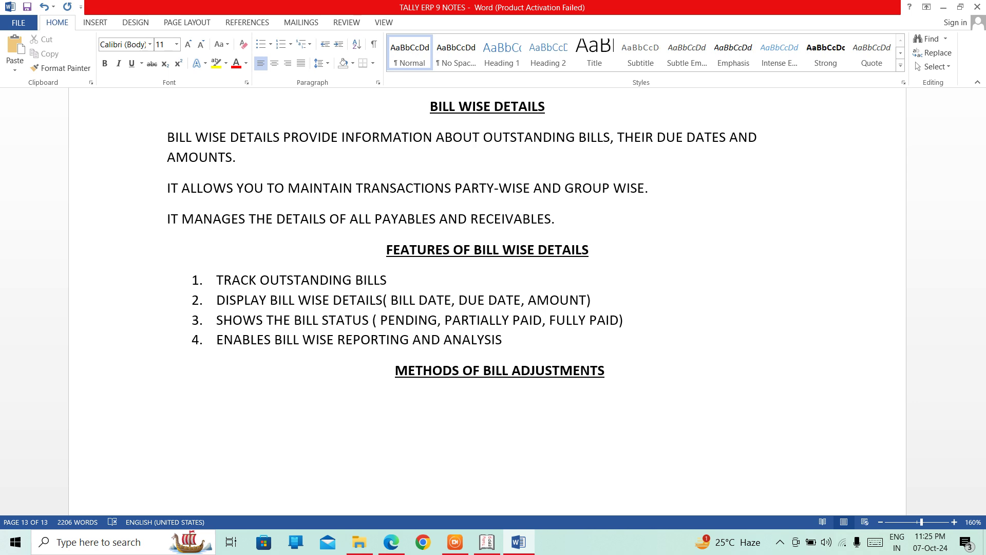
- Start a numbered list under the new subheading with the items "NEW REF", "AGST REG" and "ADVANCE"
type("1.")
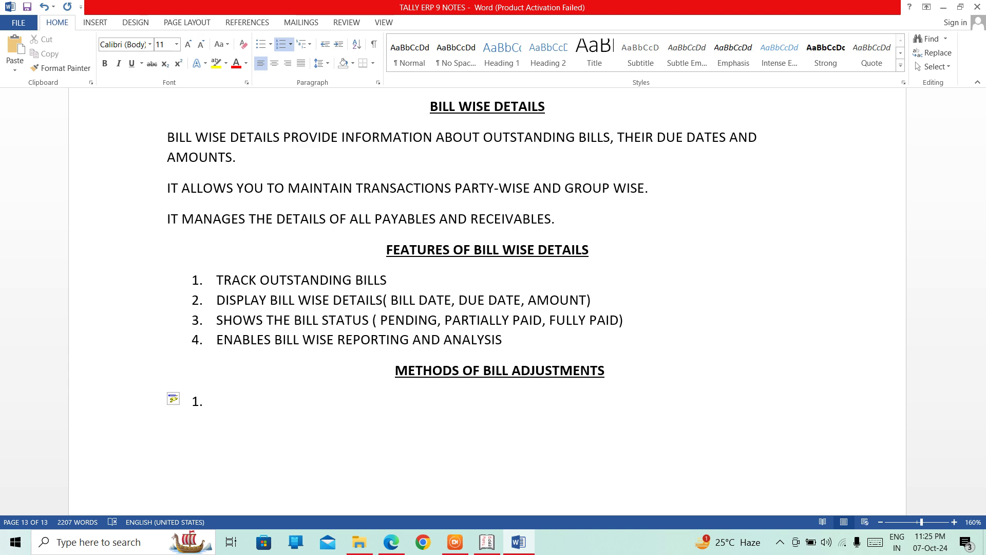
type("NEW REF")
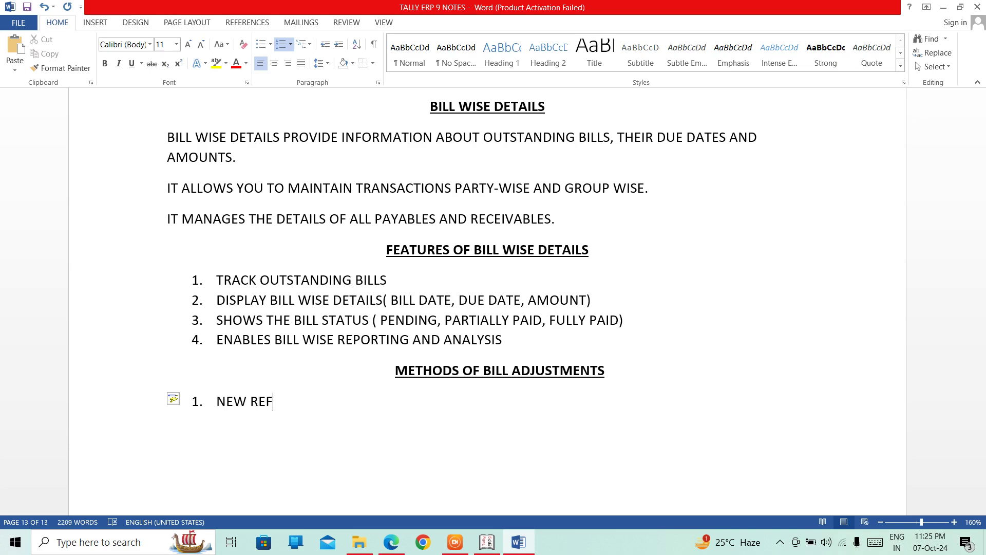
key("Return")
type("AGST ")
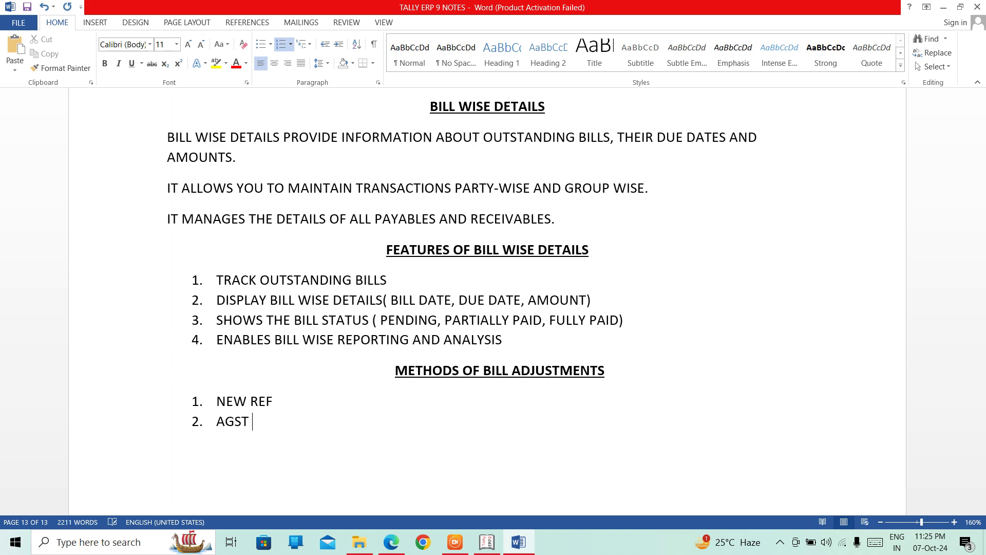
type("REG")
key("Return")
type("ADVANCE")
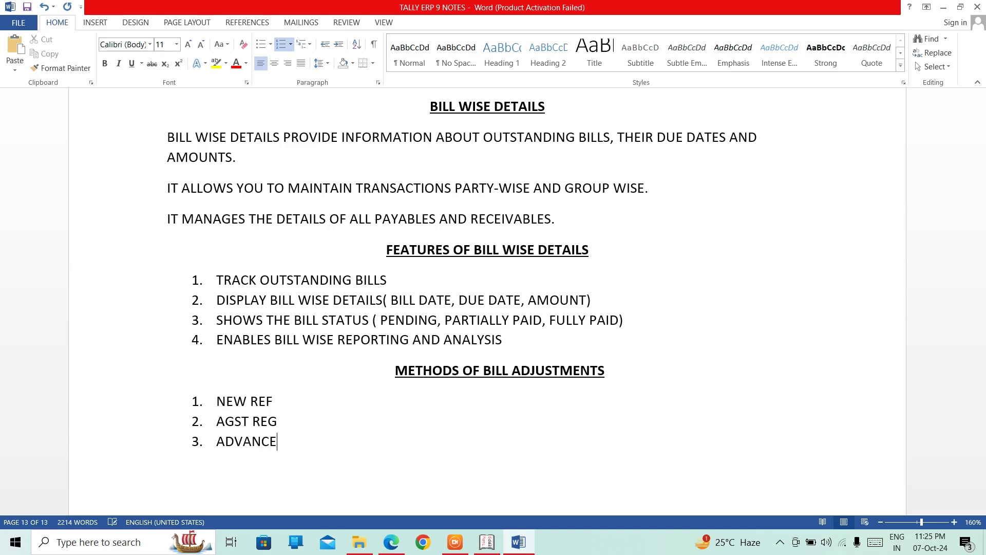
- Add the fourth item "ON ACCOUNT" to the bill adjustment methods and end the numbered list
key("Return")
type("ON ACCOUNT")
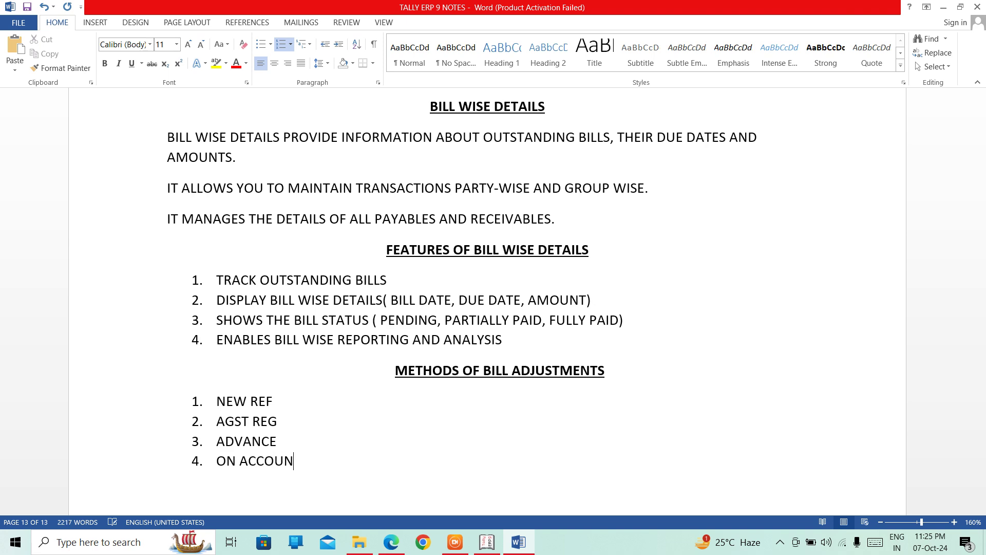
key("BackSpace")
type("T")
key("Return")
key("BackSpace")
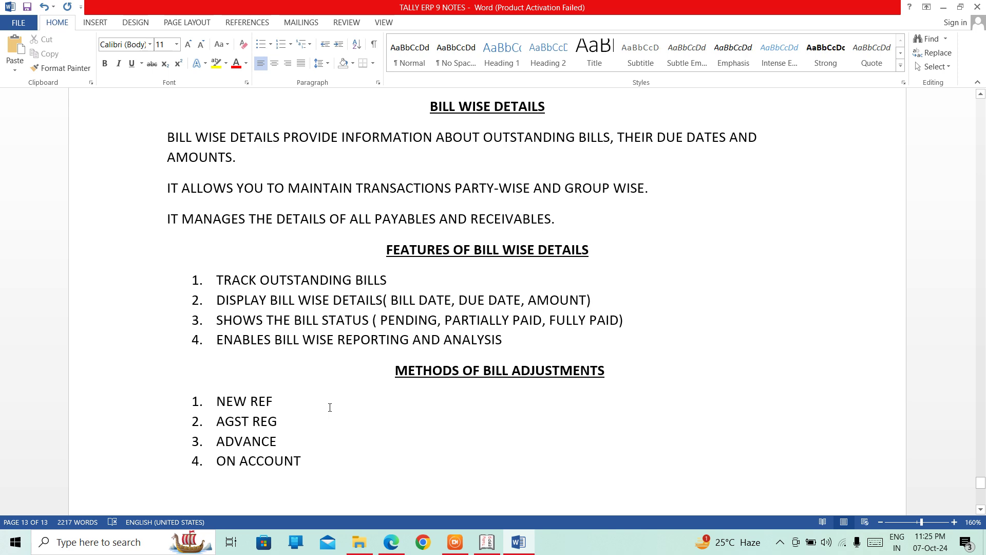
- Correct the second bill adjustment method to read "AGST REF"
left_click(298, 420)
key("BackSpace")
type("F")
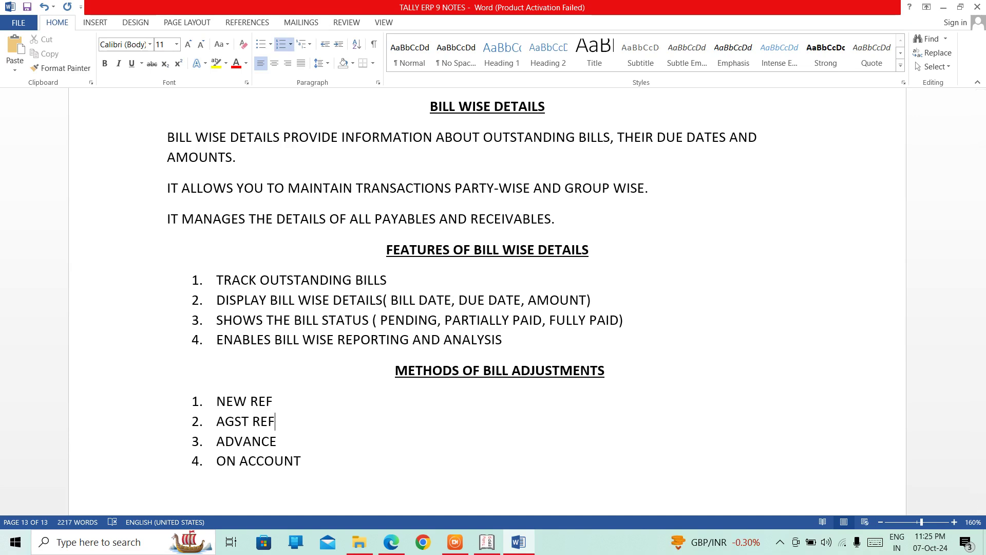
double_click(254, 406)
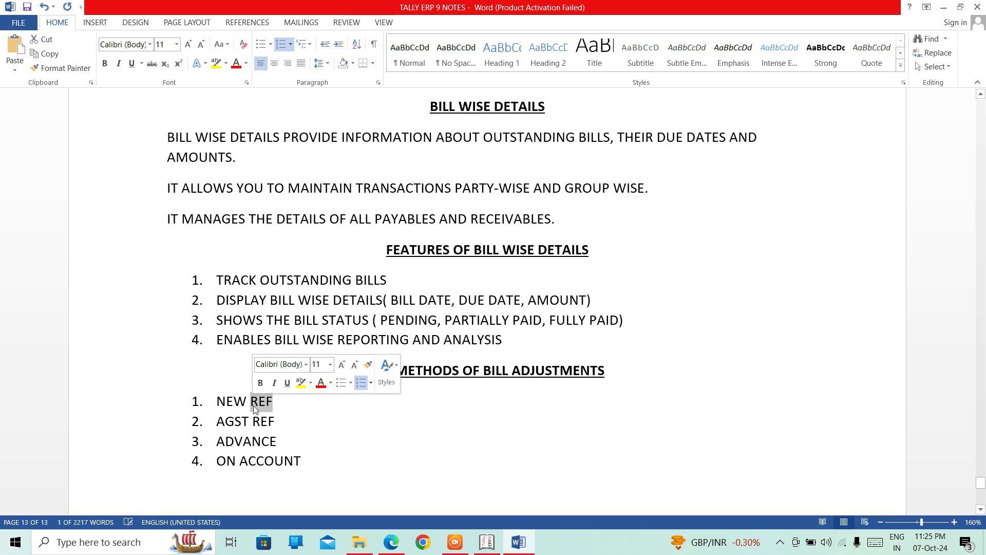
double_click(263, 424)
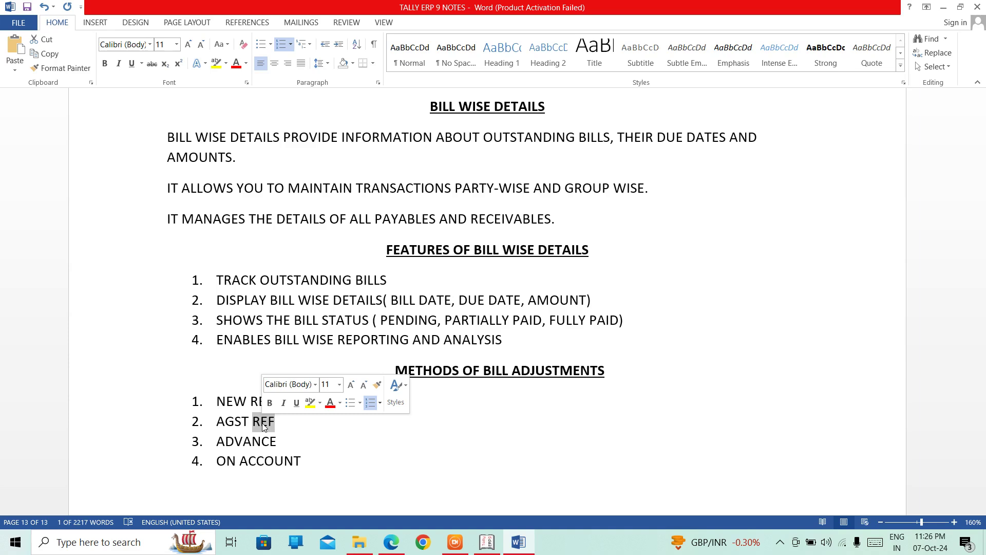
left_click(431, 340)
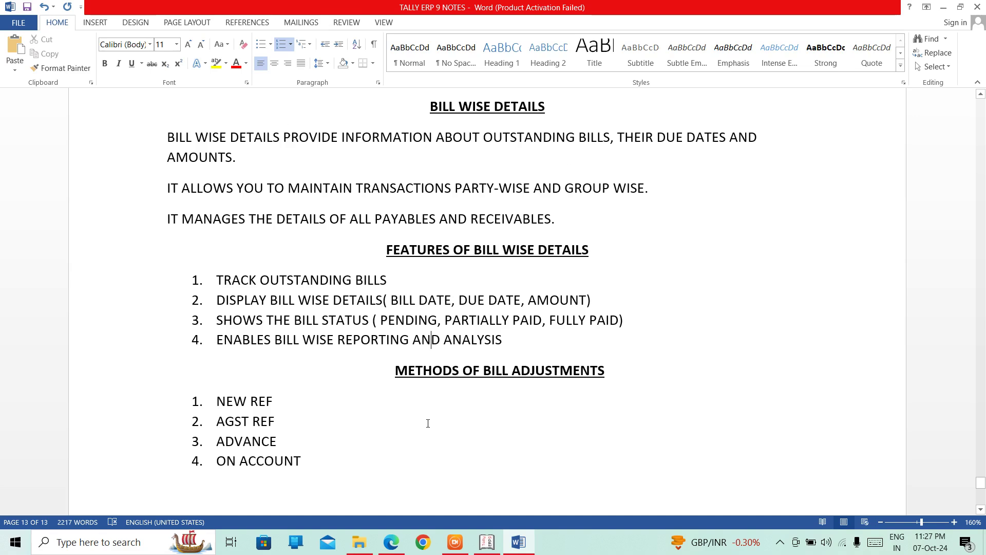
- Switch to Tally.ERP 9 at the Gateway of Tally
left_click(486, 542)
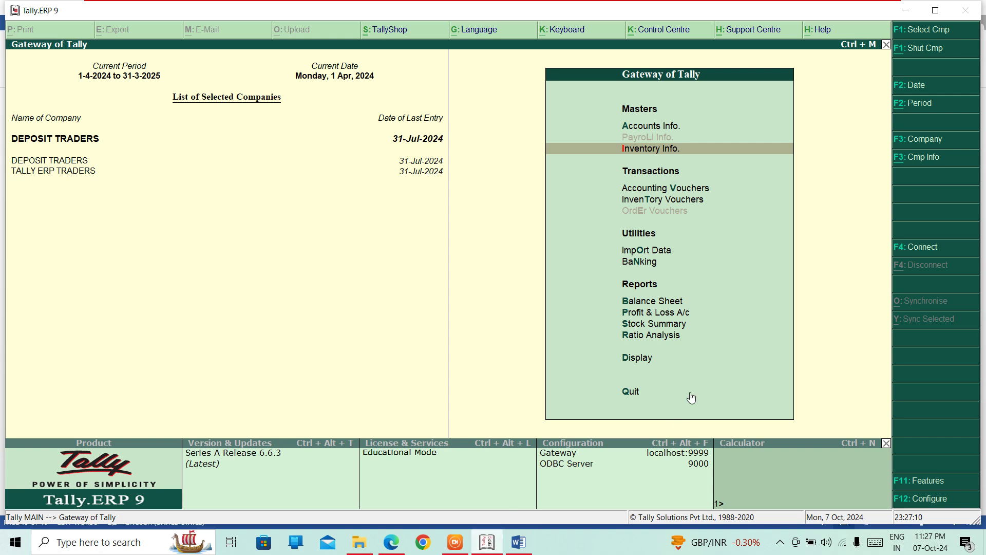